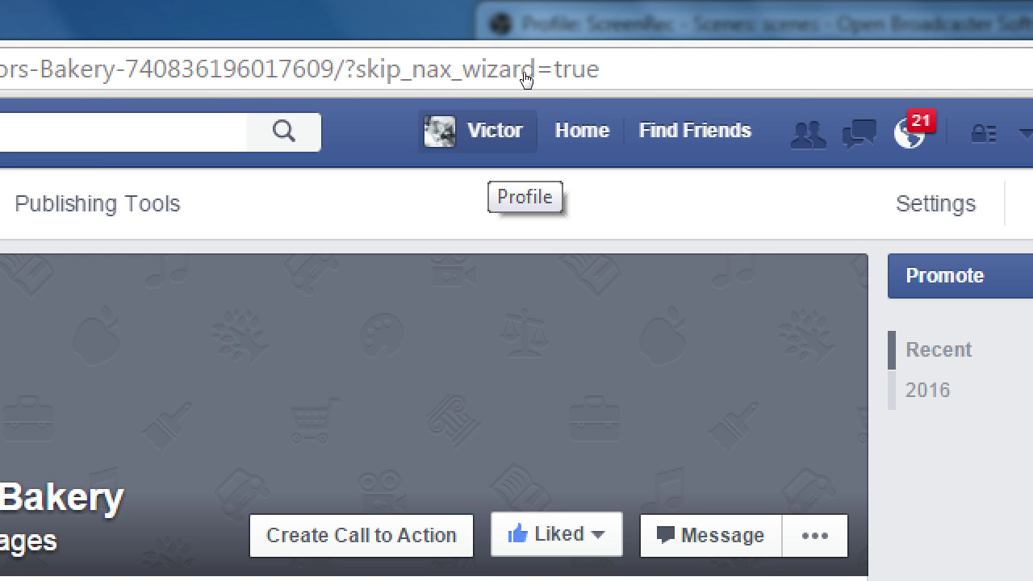
- Close the Chrome window and switch to Firefox, dismissing its refresh suggestion
{"action": "key", "text": "super+minus"}
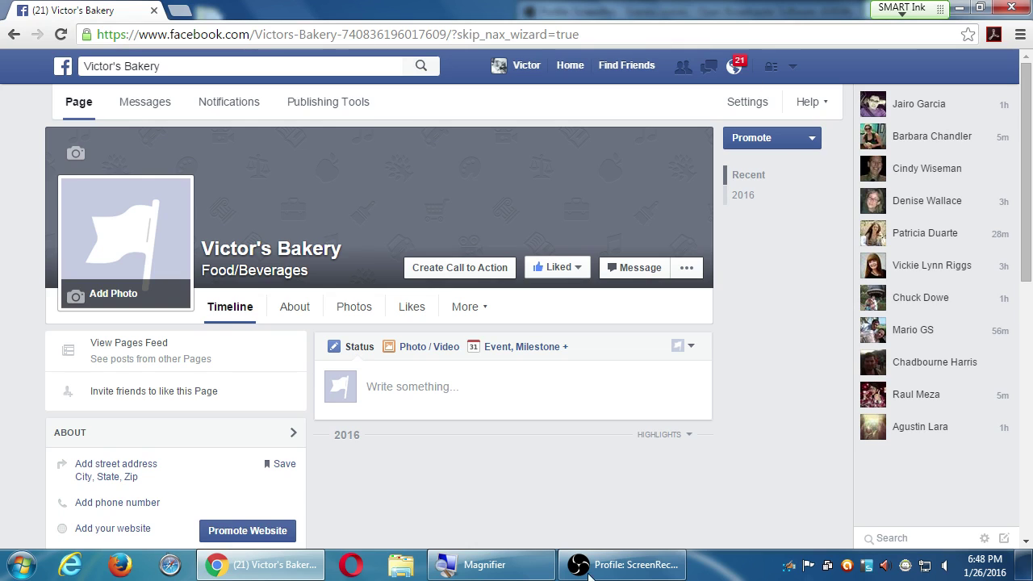
{"action": "left_click", "coordinate": [1011, 9]}
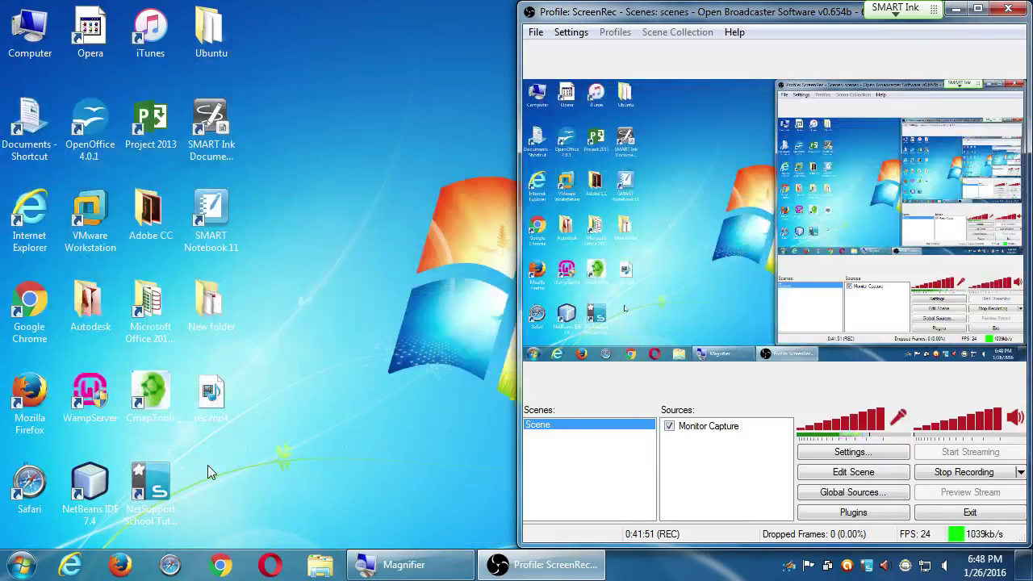
{"action": "key", "text": "super+plus"}
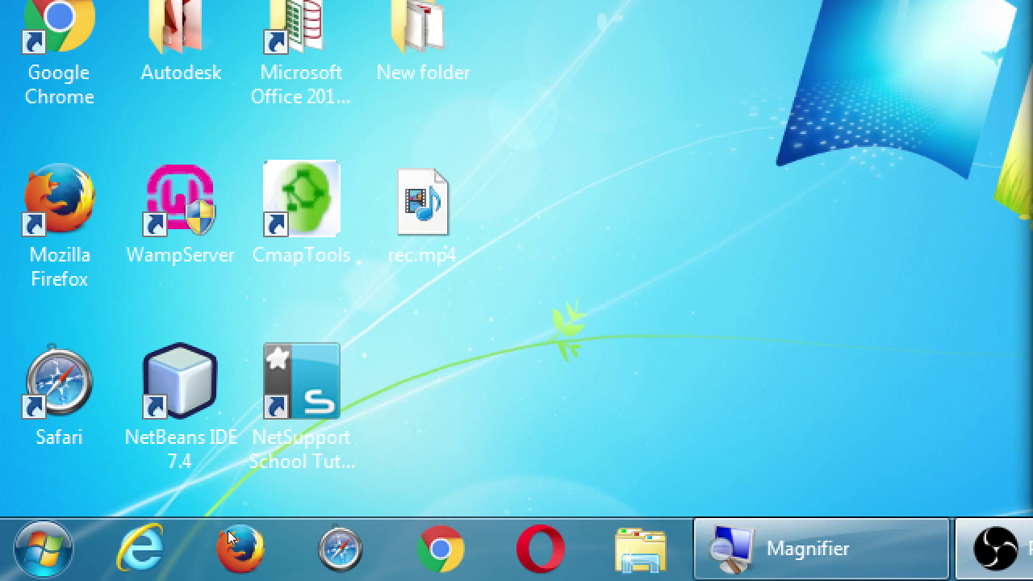
{"action": "left_click", "coordinate": [235, 545]}
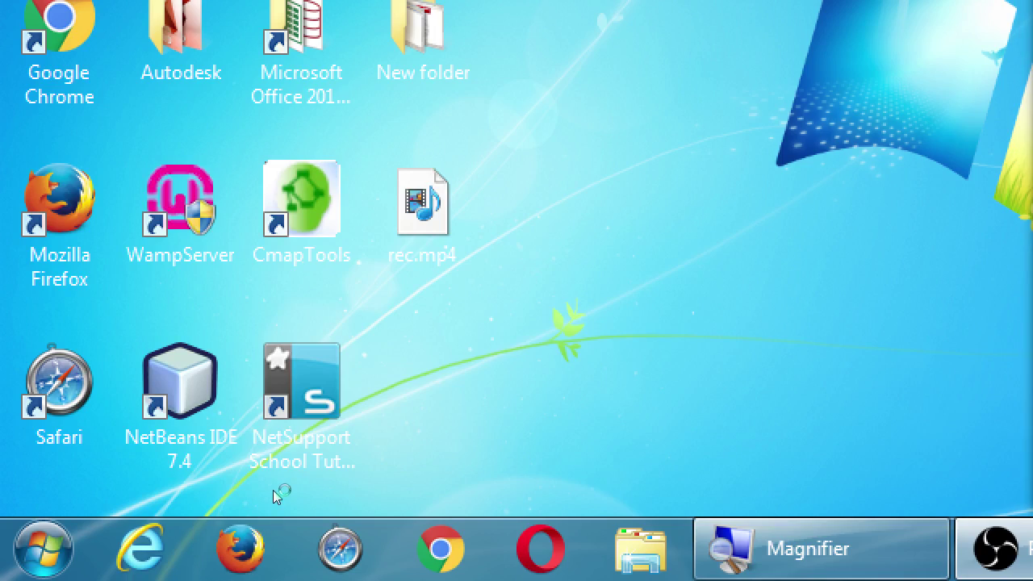
{"action": "key", "text": "super+minus"}
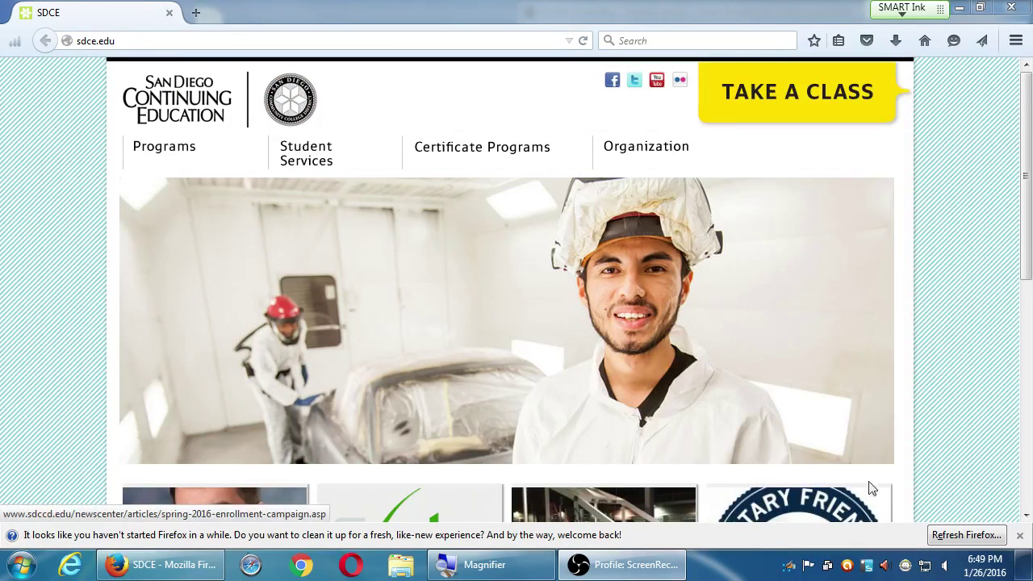
{"action": "left_click", "coordinate": [1019, 535]}
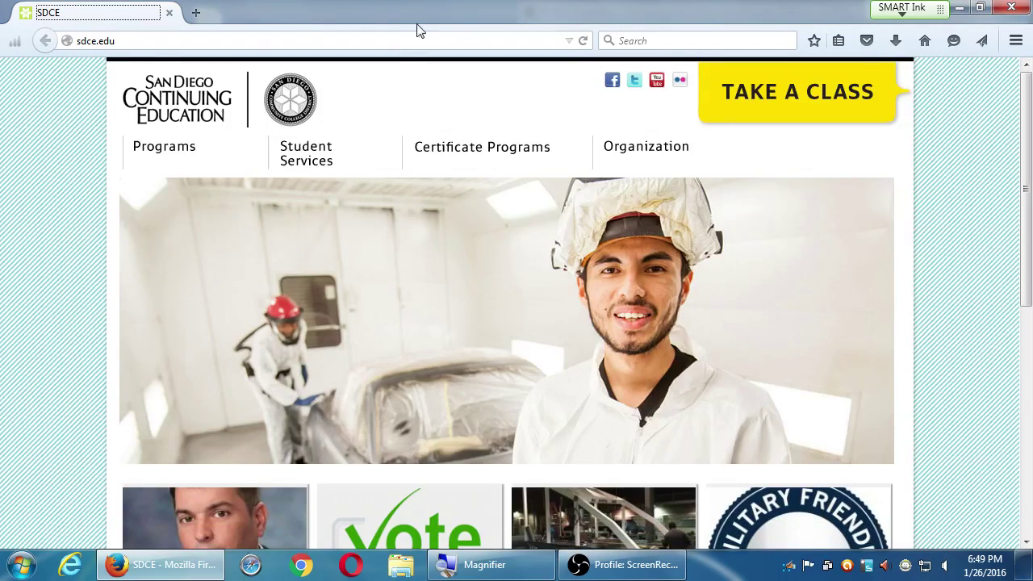
- Go to facebook.com and keep the browser window maximized
{"action": "left_click", "coordinate": [396, 39]}
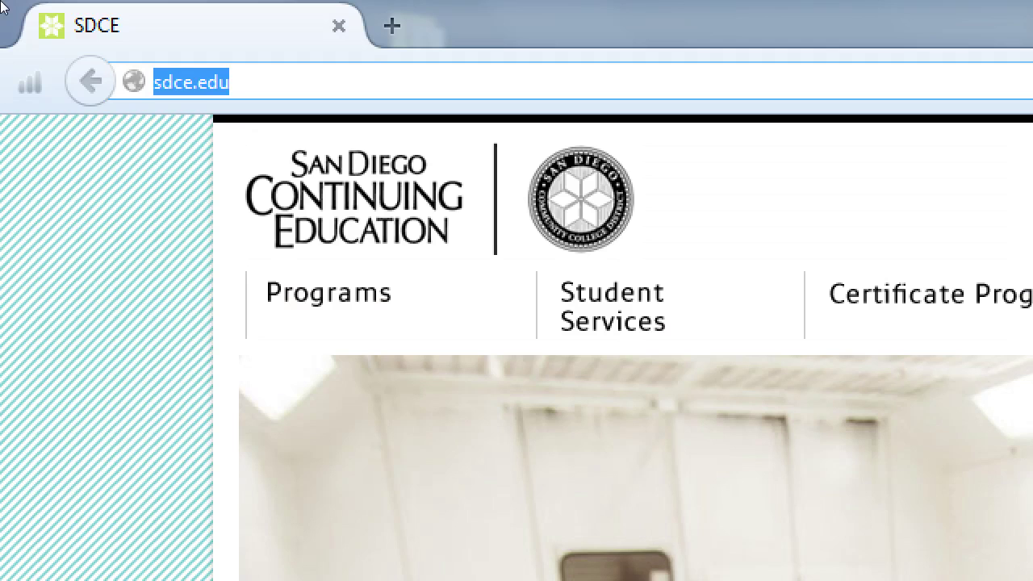
{"action": "type", "text": "facebook.c"}
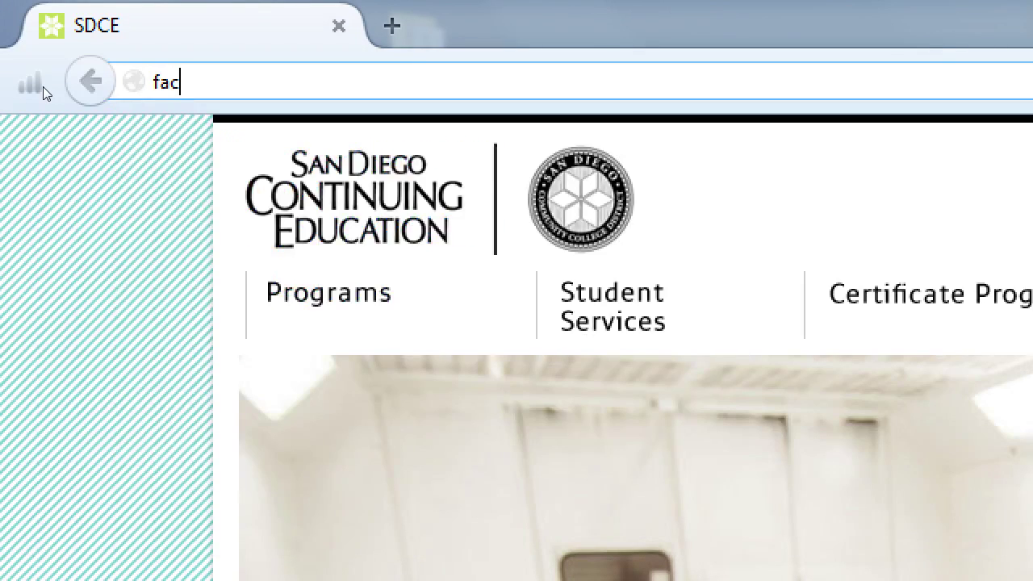
{"action": "type", "text": "om"}
{"action": "key", "text": "Return"}
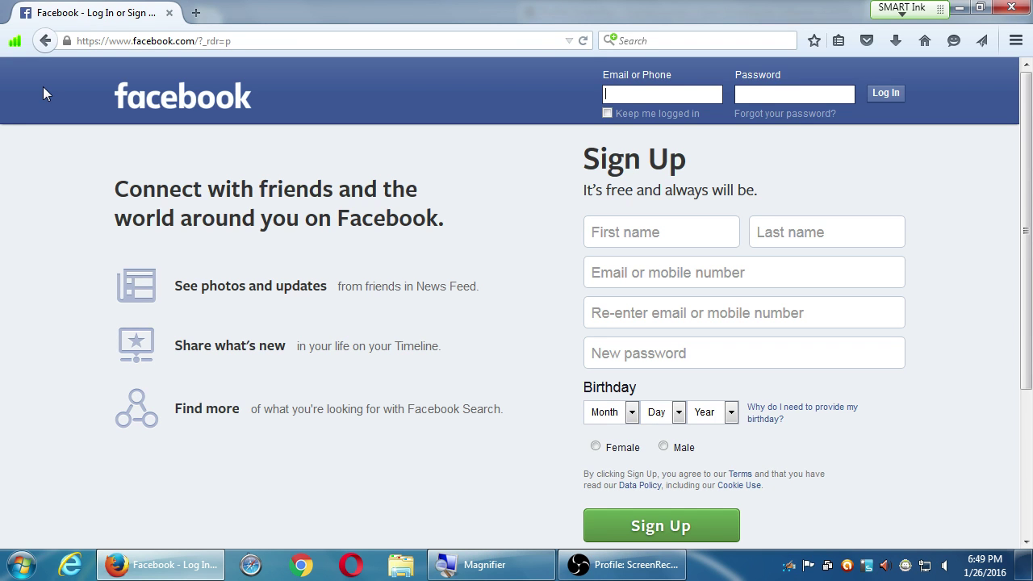
{"action": "key", "text": "super+Left"}
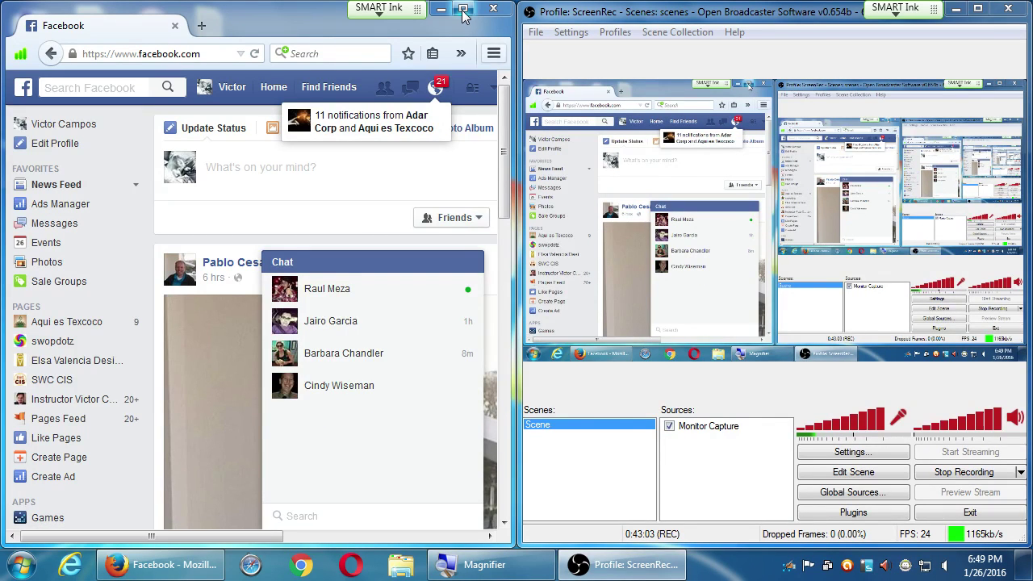
{"action": "left_click", "coordinate": [463, 10]}
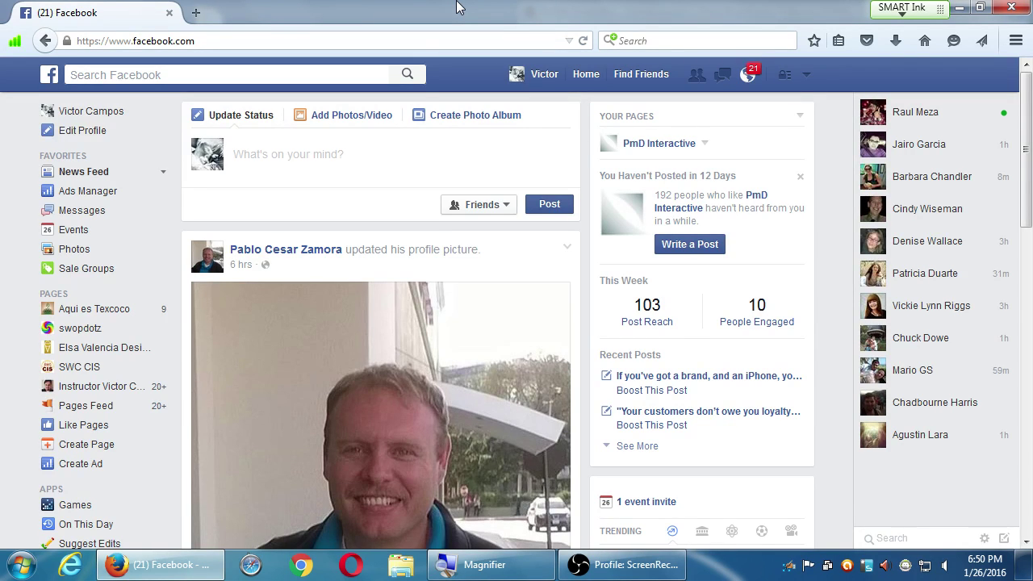
- Show the complete list of managed Pages from the account's "Use Facebook as" choices
{"action": "key", "text": "super+plus"}
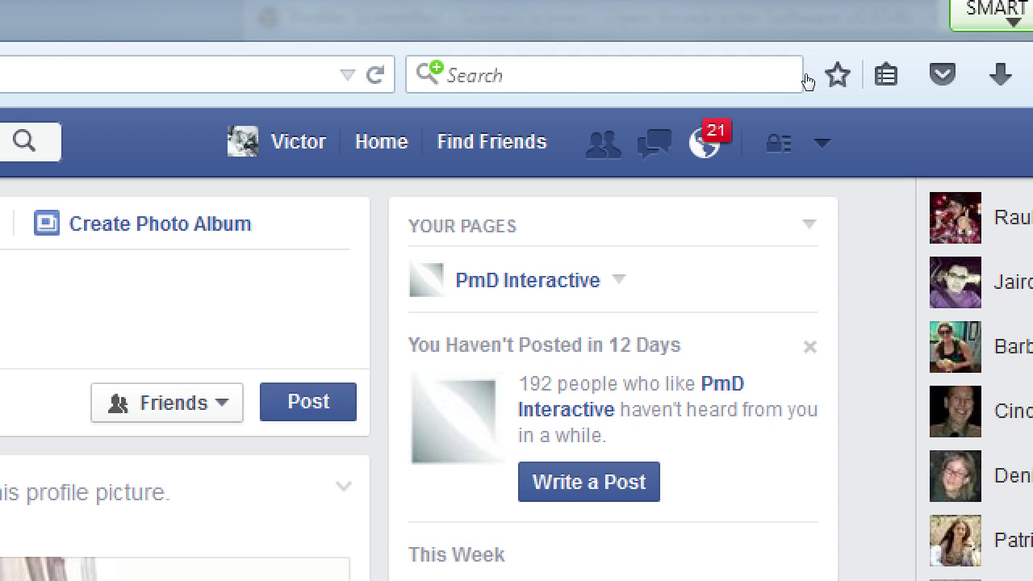
{"action": "left_click", "coordinate": [822, 142]}
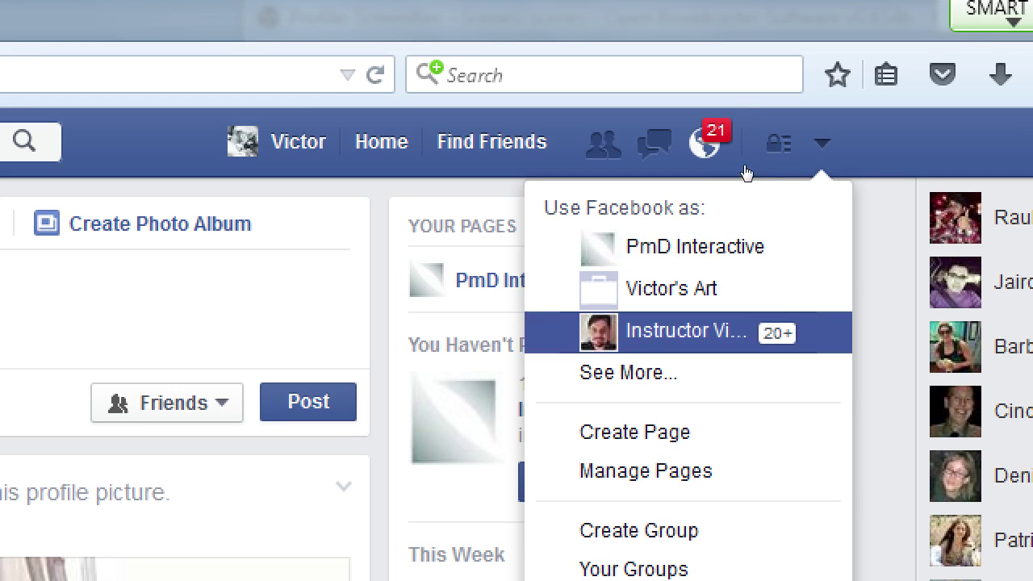
{"action": "key", "text": "Up"}
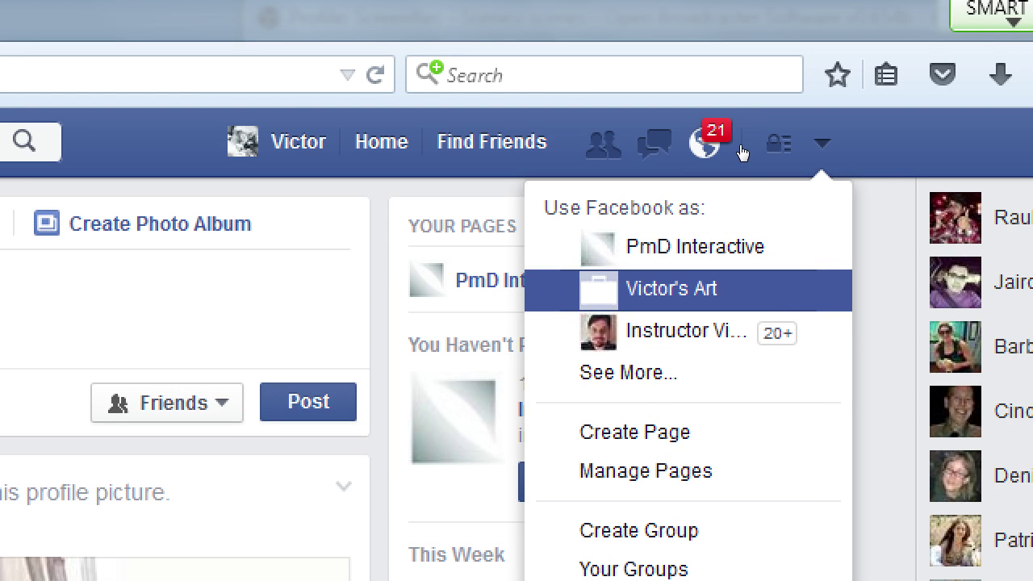
{"action": "key", "text": "Up"}
{"action": "key", "text": "Up"}
{"action": "key", "text": "Up"}
{"action": "key", "text": "Up"}
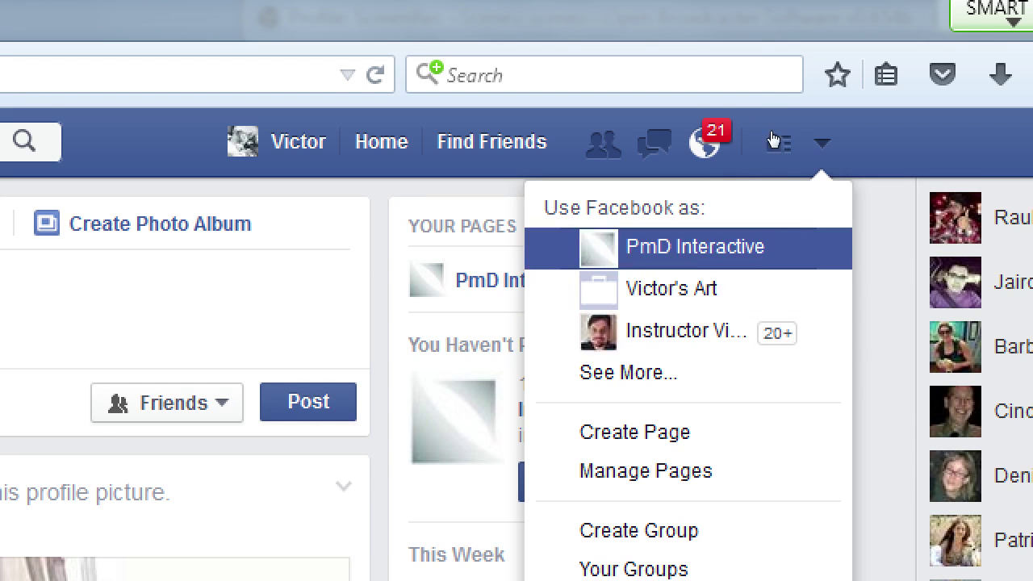
{"action": "key", "text": "Up"}
{"action": "key", "text": "Up"}
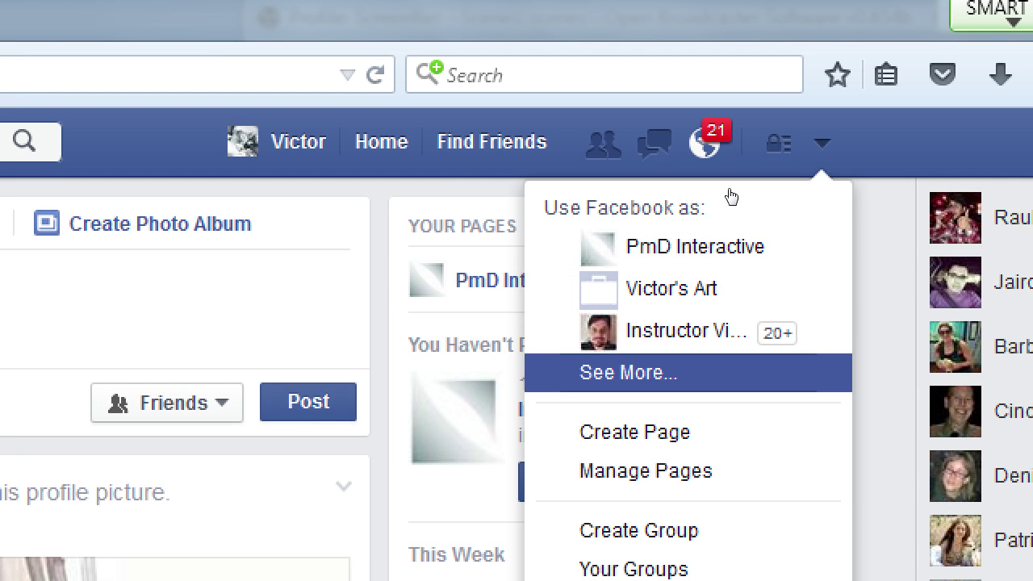
{"action": "key", "text": "Return"}
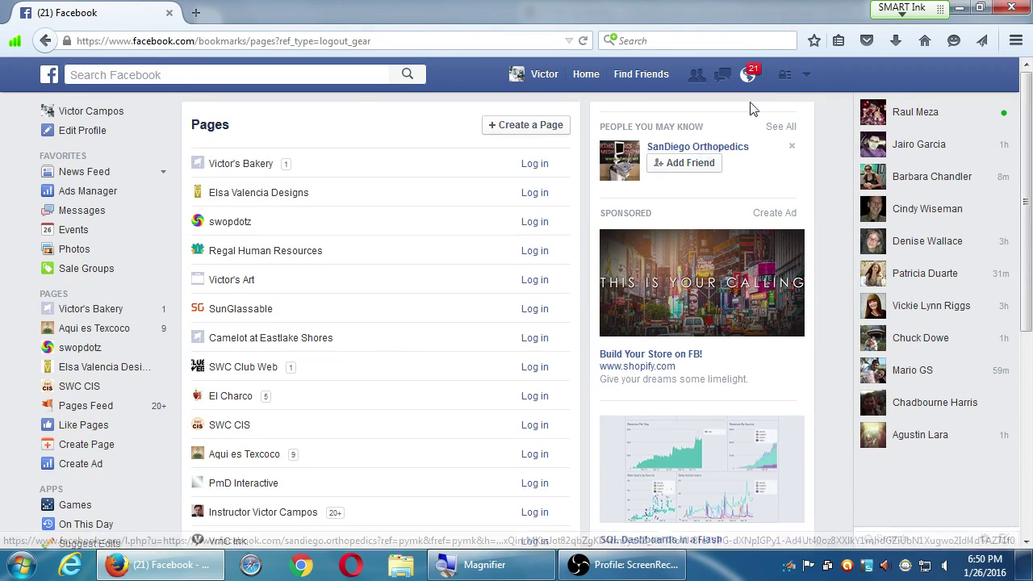
- Log in as the Victor's Bakery page from the Pages list
{"action": "left_click", "coordinate": [806, 75]}
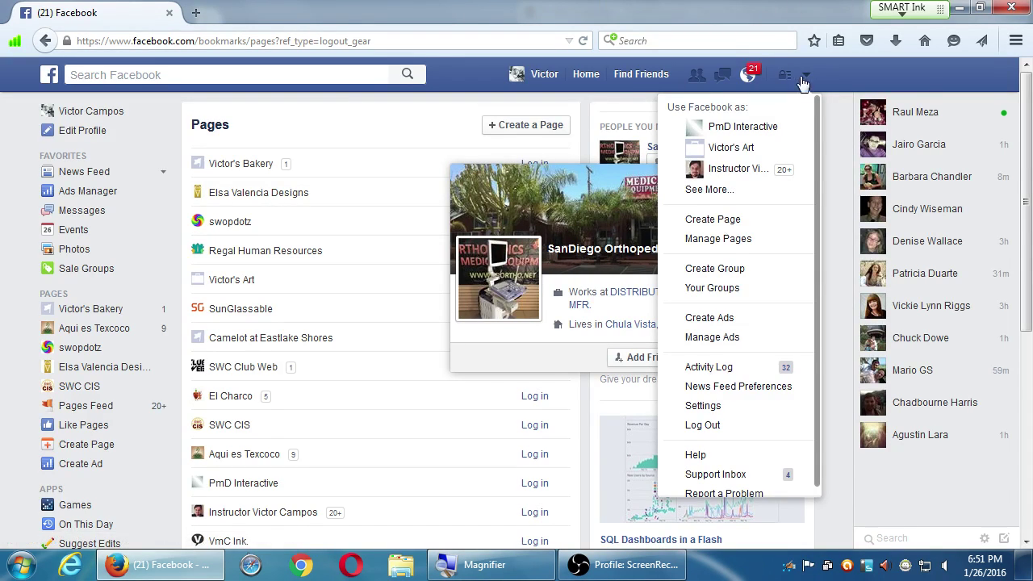
{"action": "left_click", "coordinate": [805, 79]}
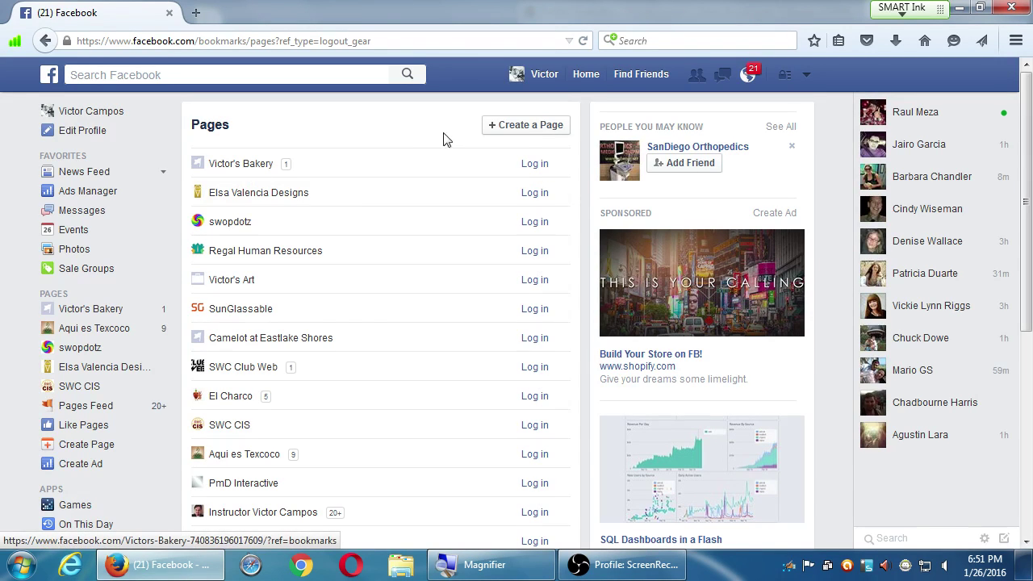
{"action": "left_click", "coordinate": [535, 164]}
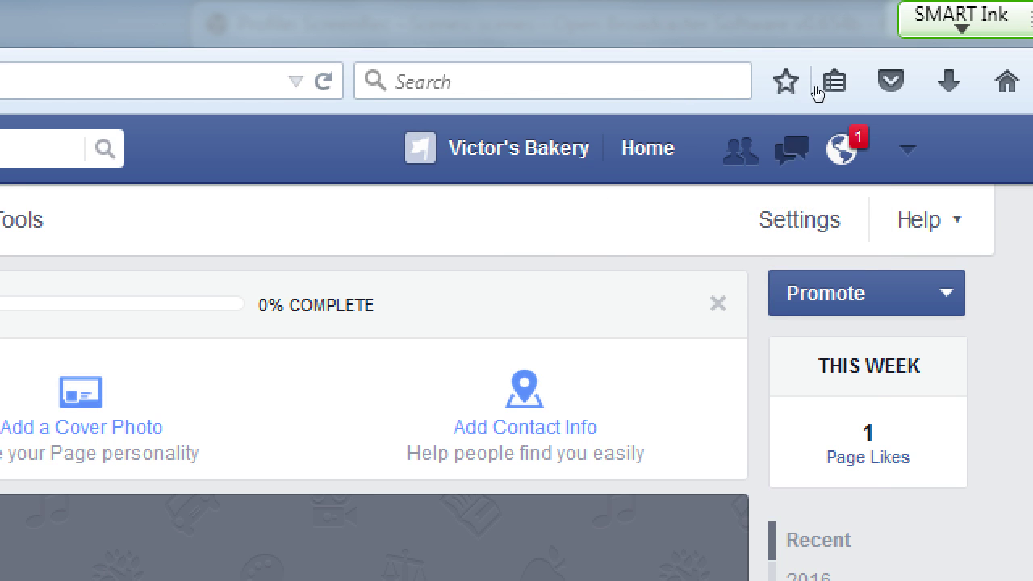
- Examine the Victor's Bakery page's notifications, account switching options, Help options and timeline sections
{"action": "left_click", "coordinate": [842, 148]}
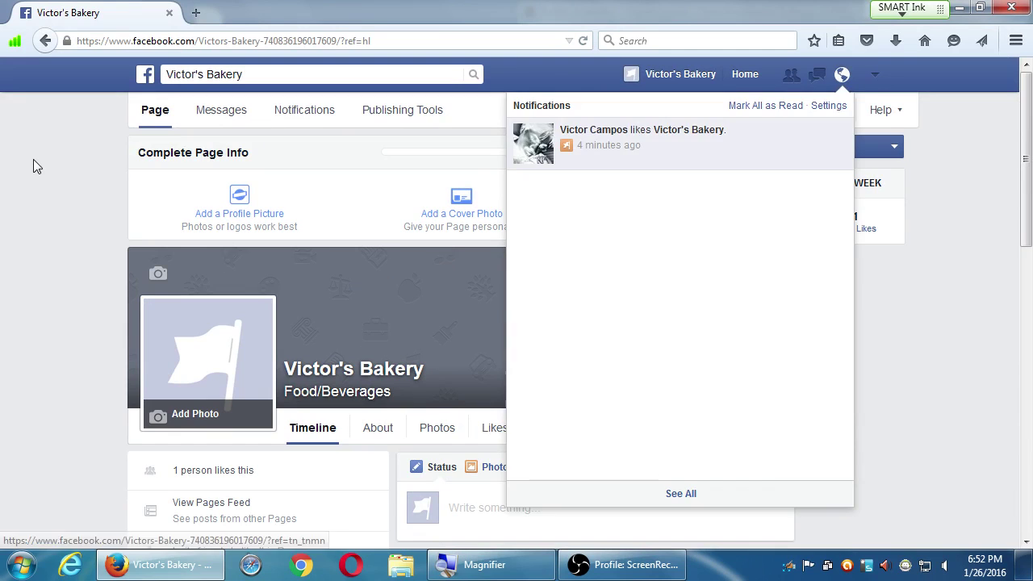
{"action": "left_click", "coordinate": [38, 163]}
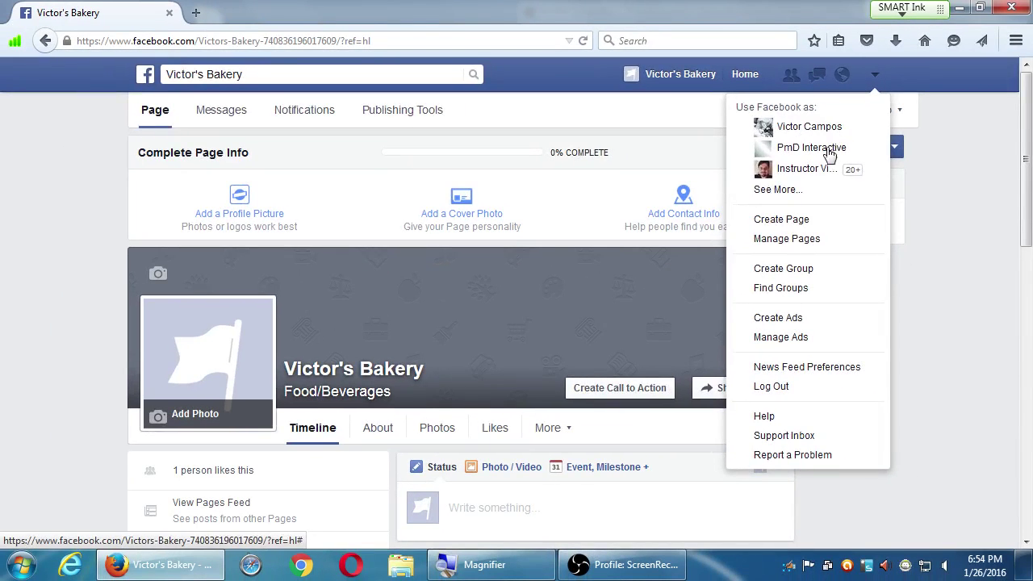
{"action": "left_click", "coordinate": [962, 279]}
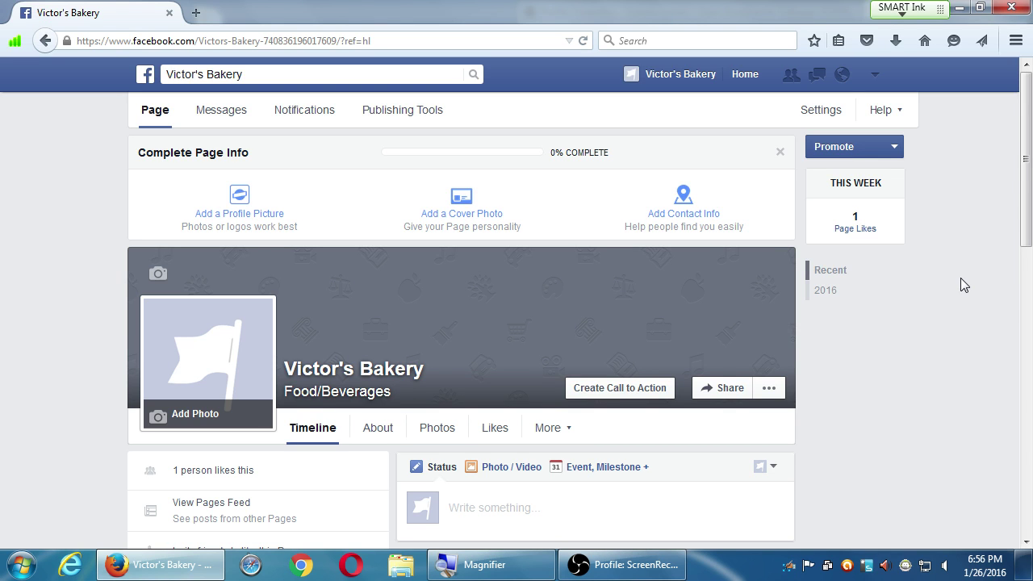
{"action": "left_click", "coordinate": [896, 122]}
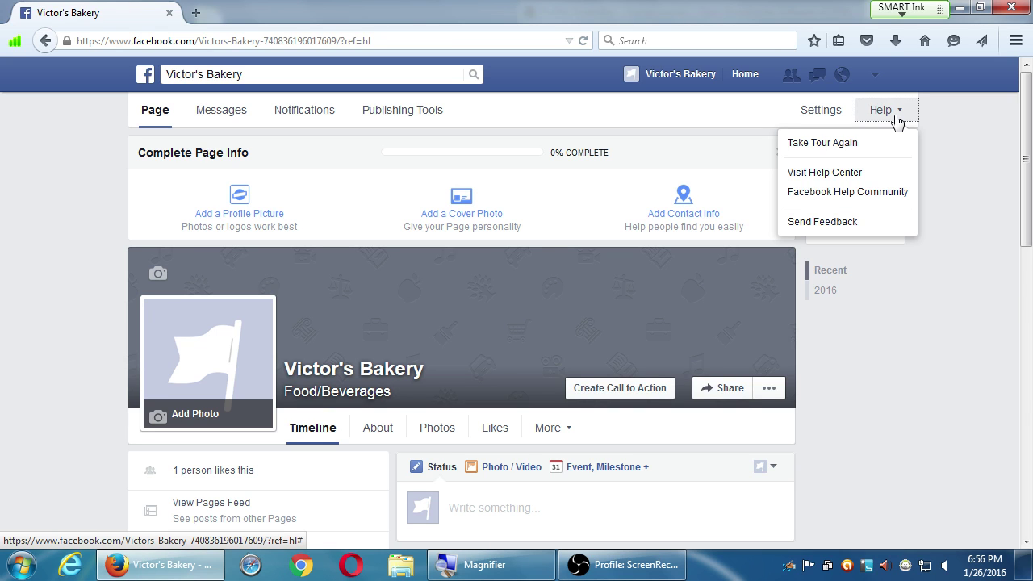
{"action": "left_click", "coordinate": [961, 138]}
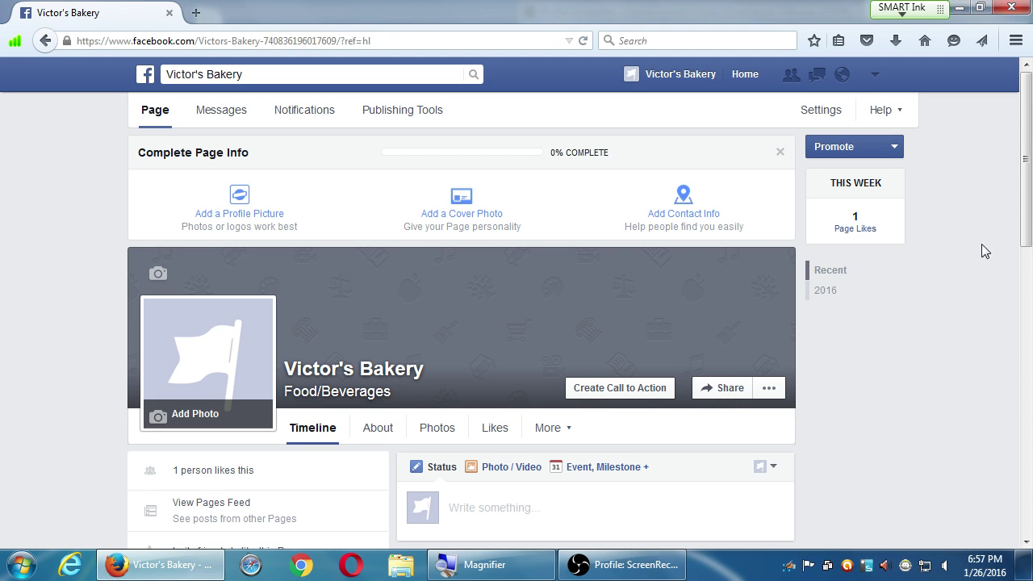
{"action": "scroll", "coordinate": [894, 392], "scroll_direction": "down", "scroll_amount": 10}
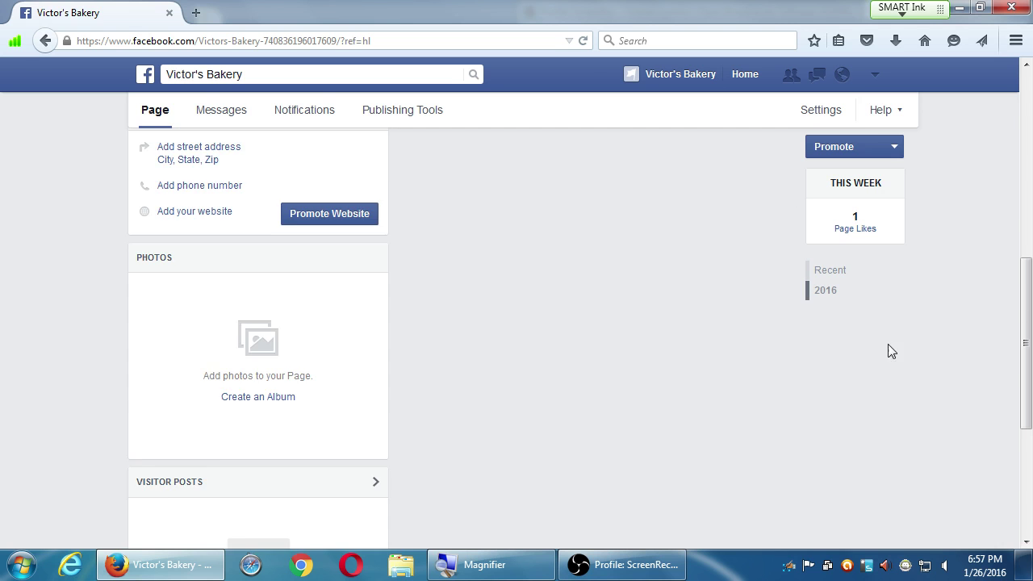
{"action": "scroll", "coordinate": [916, 339], "scroll_direction": "up", "scroll_amount": 10}
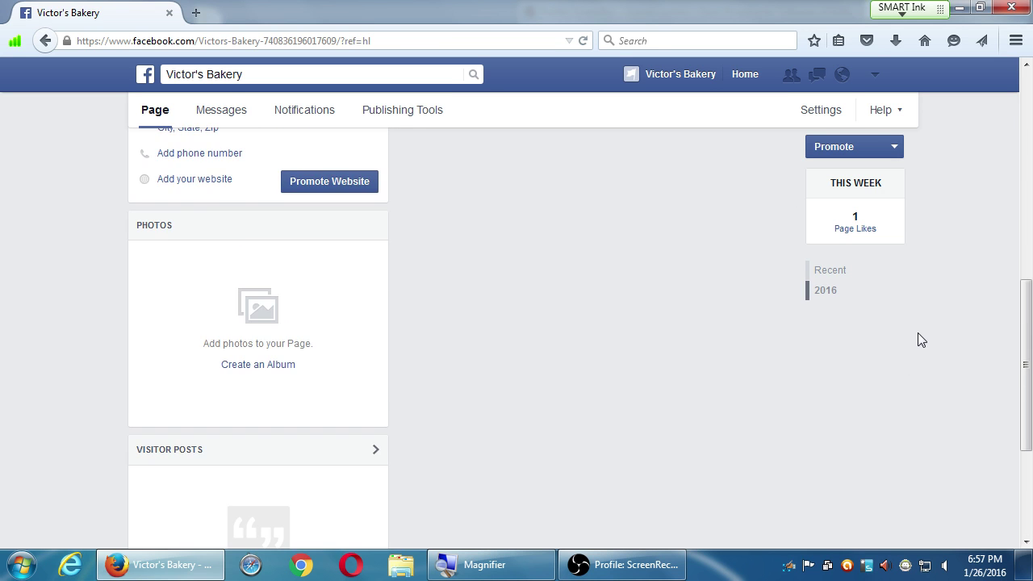
{"action": "scroll", "coordinate": [918, 331], "scroll_direction": "up", "scroll_amount": 3}
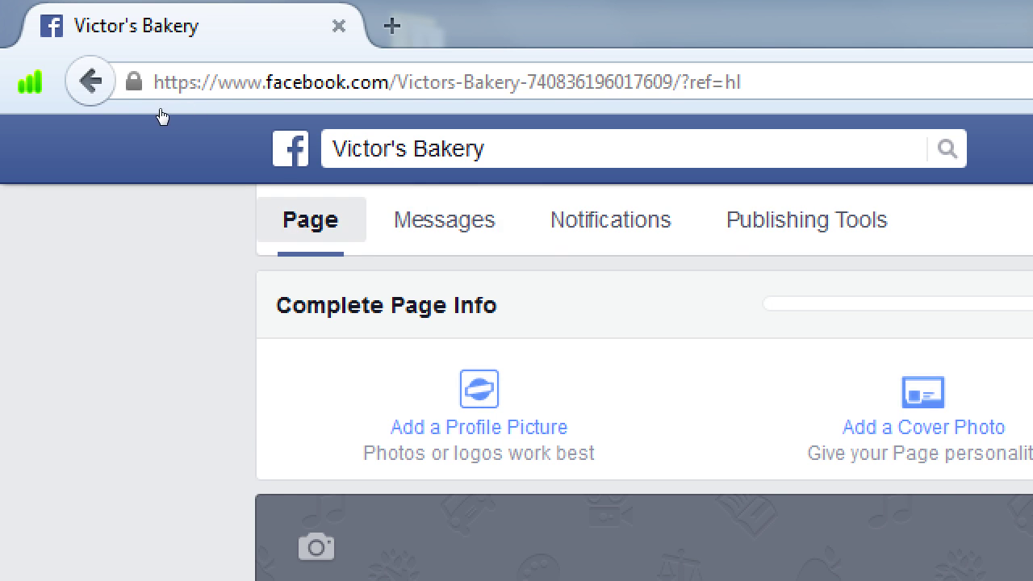
- Load the Victor's Bakery page address without the "?ref=hl" suffix and select the whole address
{"action": "key", "text": "Return"}
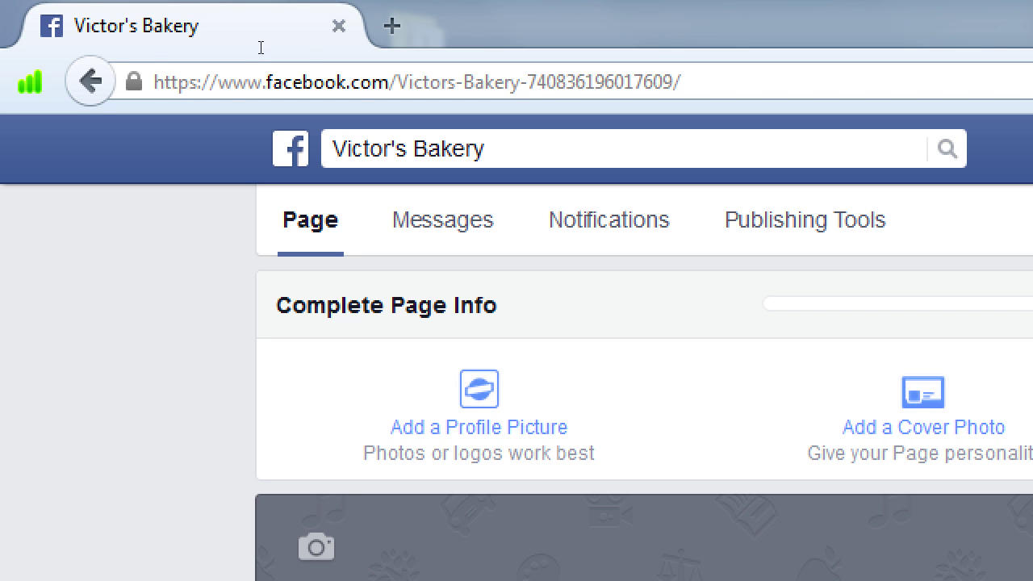
{"action": "left_click", "coordinate": [361, 43]}
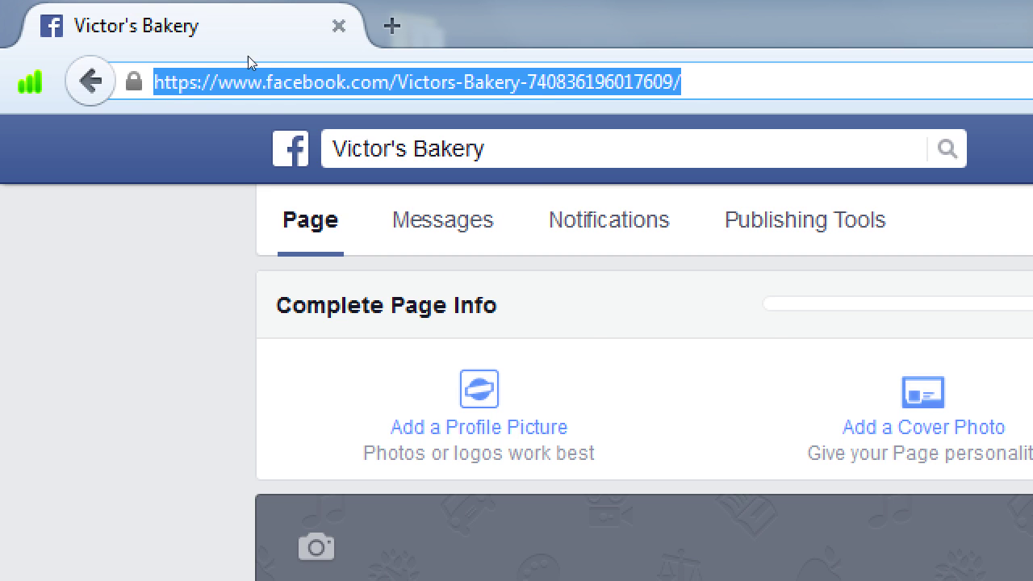
{"action": "key", "text": "End"}
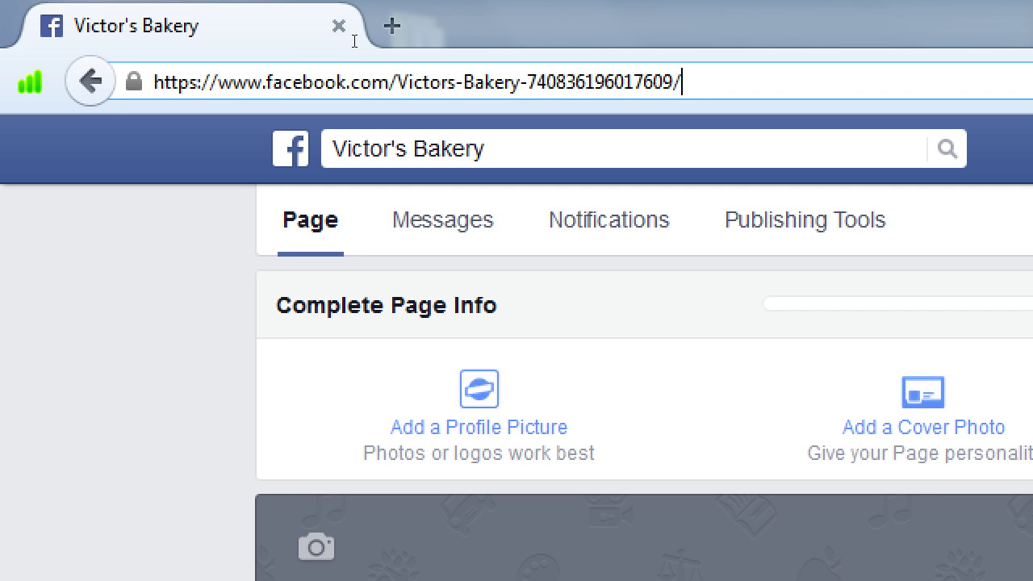
{"action": "left_click_drag", "start_coordinate": [346, 34], "coordinate": [48, 27]}
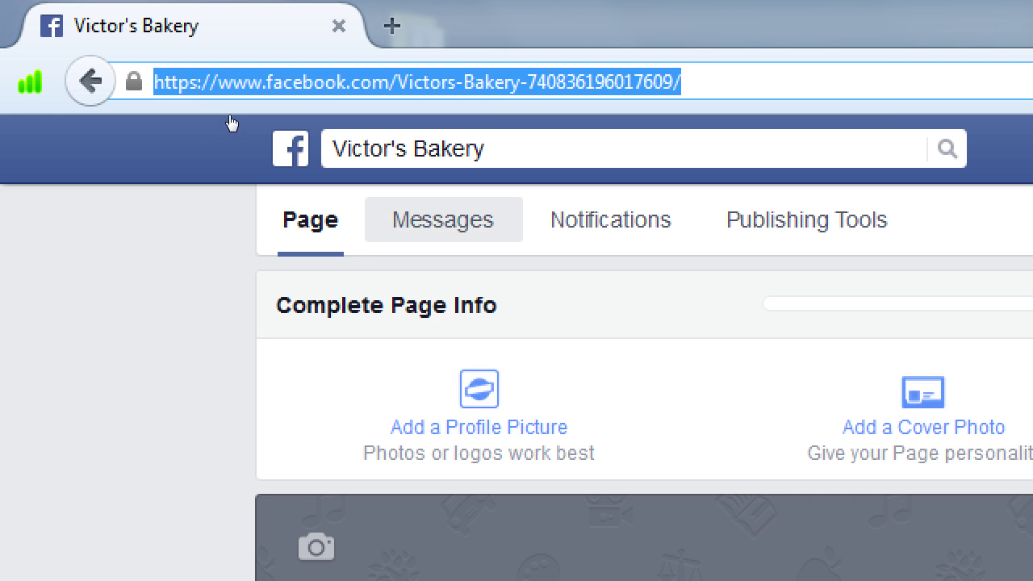
- View the page's message inbox, followed by its notifications and the list for inviting friends to like the page
{"action": "left_click", "coordinate": [443, 219]}
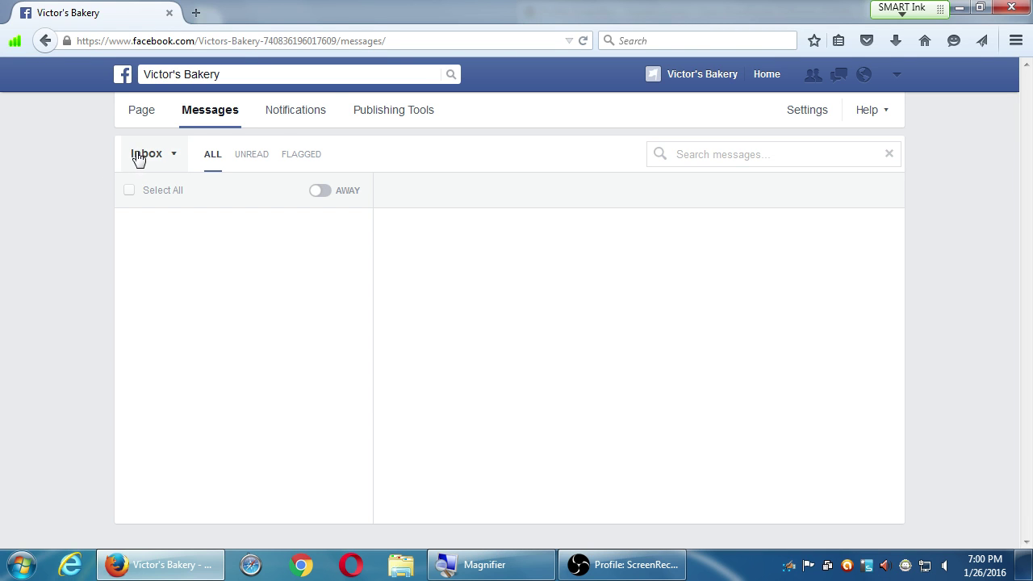
{"action": "left_click", "coordinate": [277, 120]}
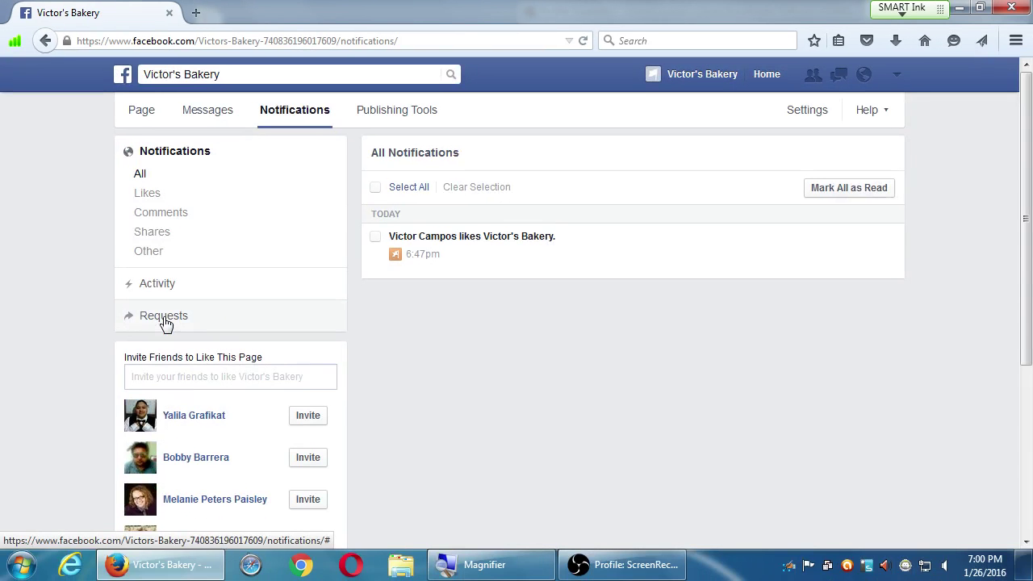
{"action": "scroll", "coordinate": [88, 324], "scroll_direction": "down", "scroll_amount": 2}
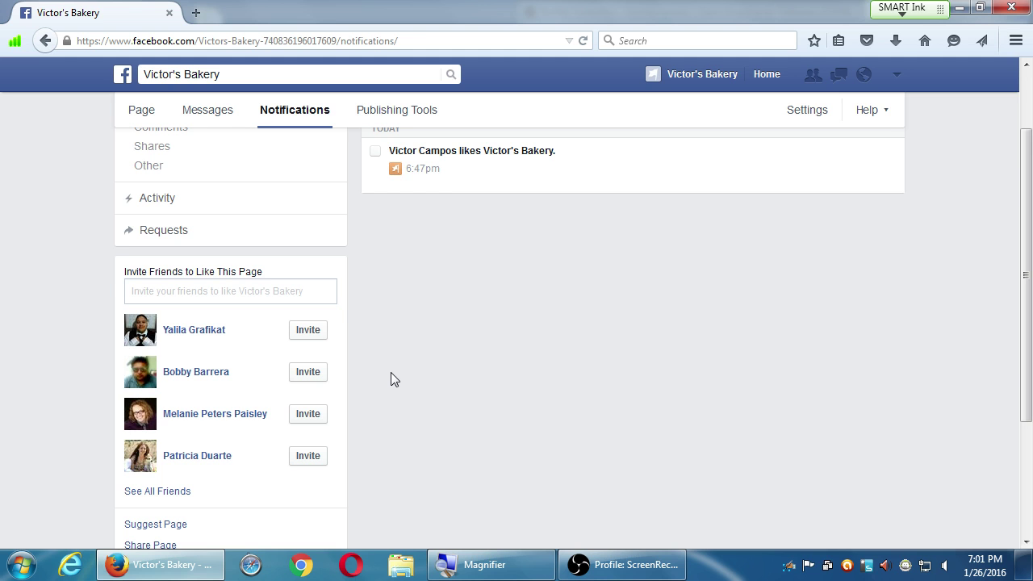
- Look over the friend invitation list and the website promotion section on the page's notifications view
{"action": "scroll", "coordinate": [391, 373], "scroll_direction": "down", "scroll_amount": 3}
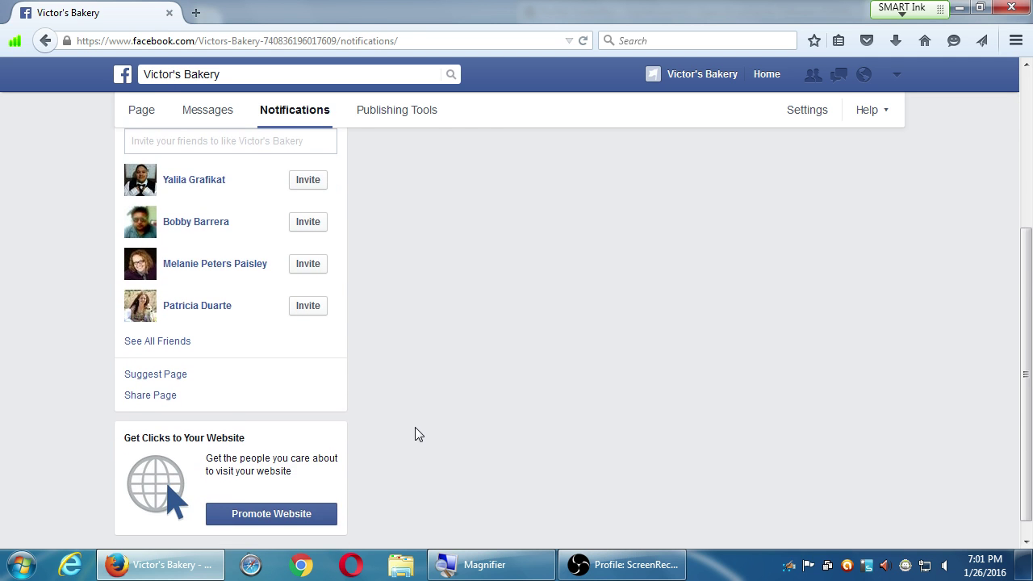
{"action": "scroll", "coordinate": [421, 419], "scroll_direction": "up", "scroll_amount": 1}
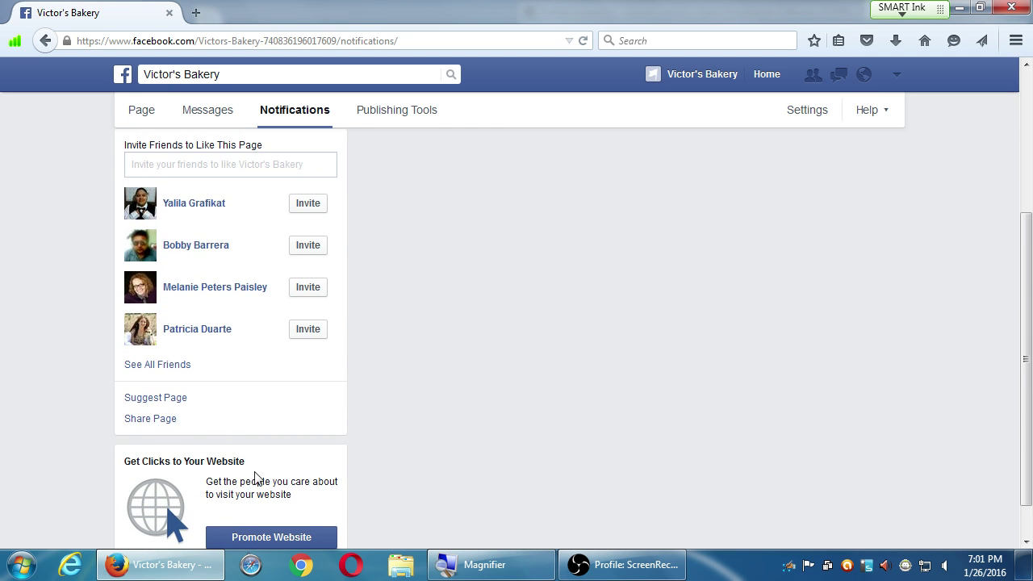
{"action": "scroll", "coordinate": [387, 442], "scroll_direction": "up", "scroll_amount": 4}
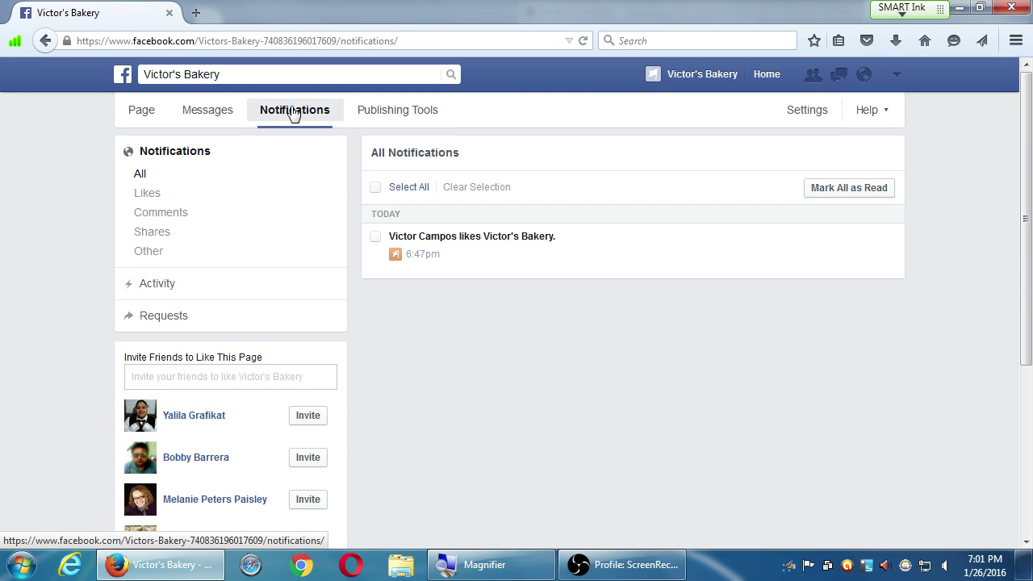
- View the page's Publishing Tools with its published posts, and examine the available Help options
{"action": "left_click", "coordinate": [379, 116]}
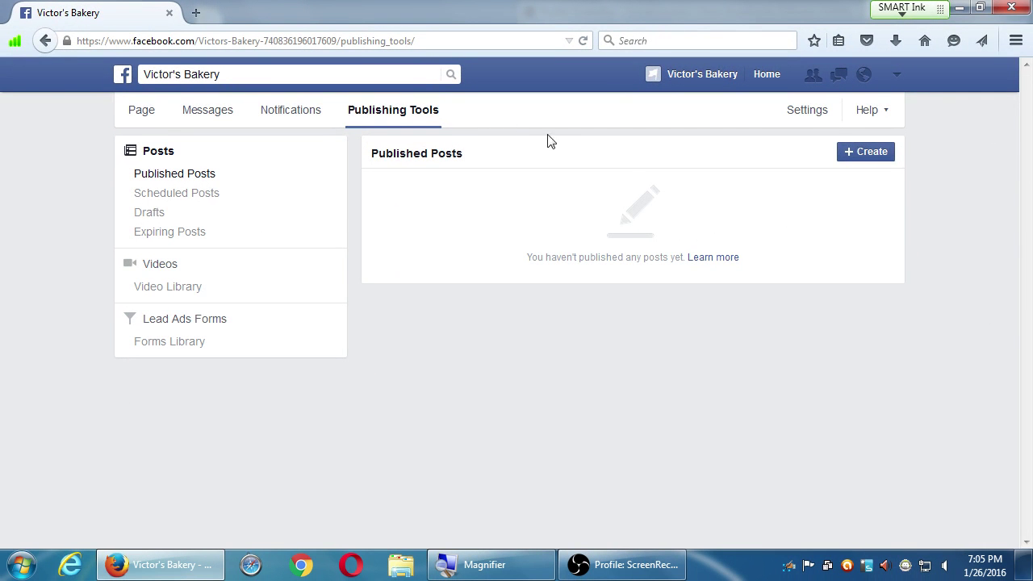
{"action": "left_click", "coordinate": [872, 118]}
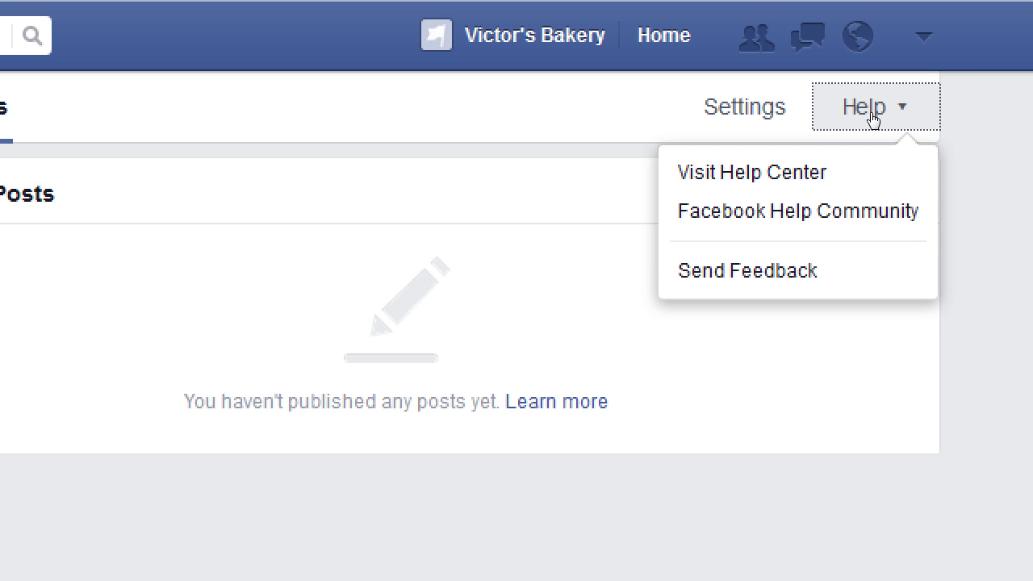
{"action": "left_click", "coordinate": [872, 117]}
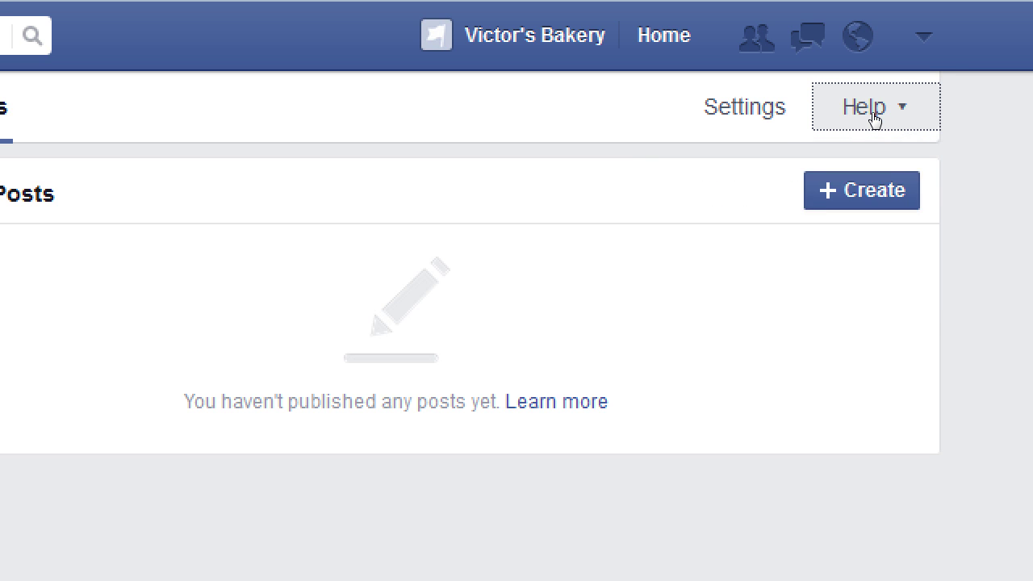
{"action": "left_click", "coordinate": [875, 120]}
{"action": "left_click", "coordinate": [872, 118]}
{"action": "left_click", "coordinate": [904, 112]}
{"action": "left_click", "coordinate": [925, 111]}
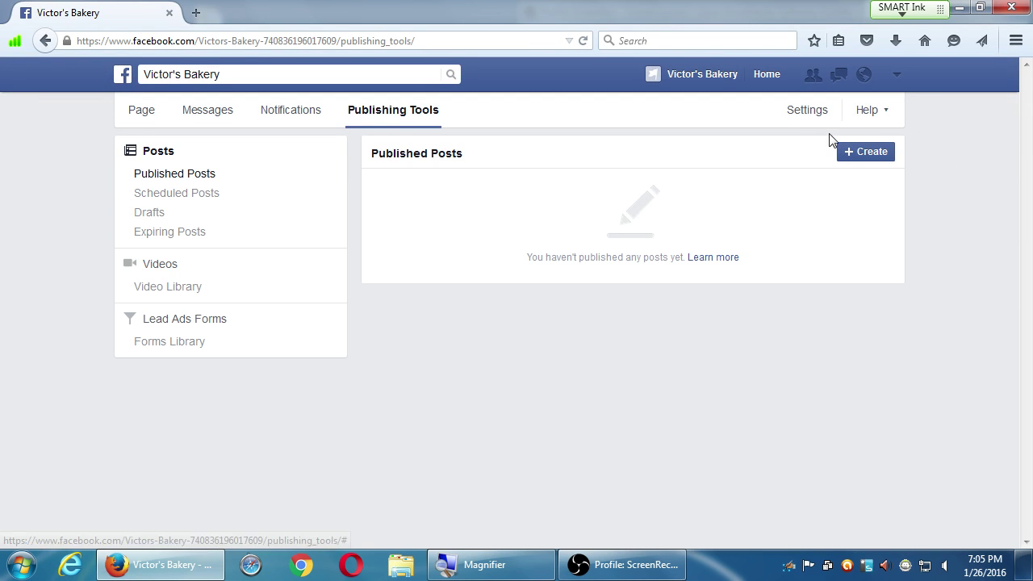
- Open the page's general settings, examine the Page Visibility option for unpublishing the page, and close it unchanged
{"action": "left_click", "coordinate": [805, 114]}
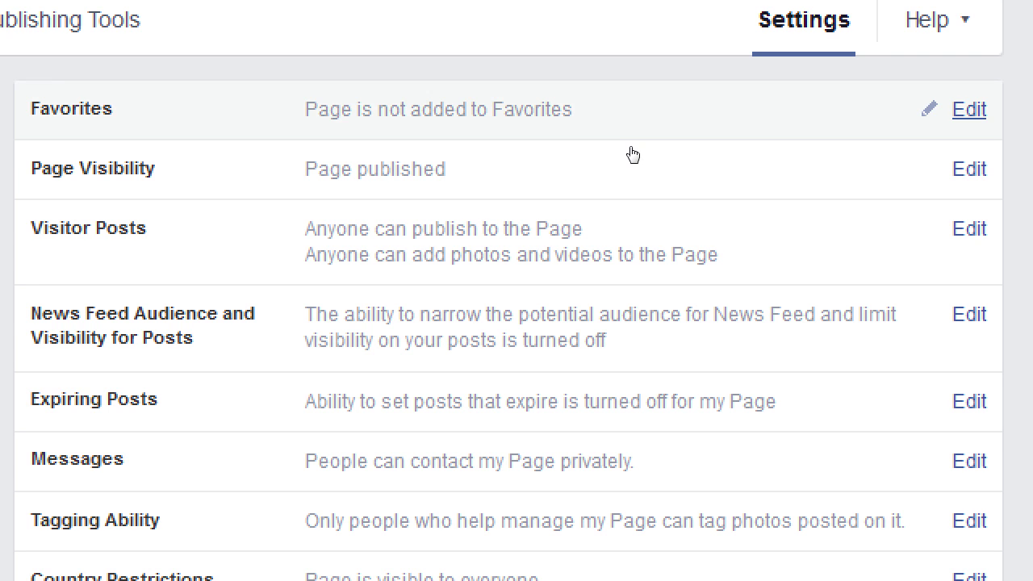
{"action": "left_click", "coordinate": [858, 192]}
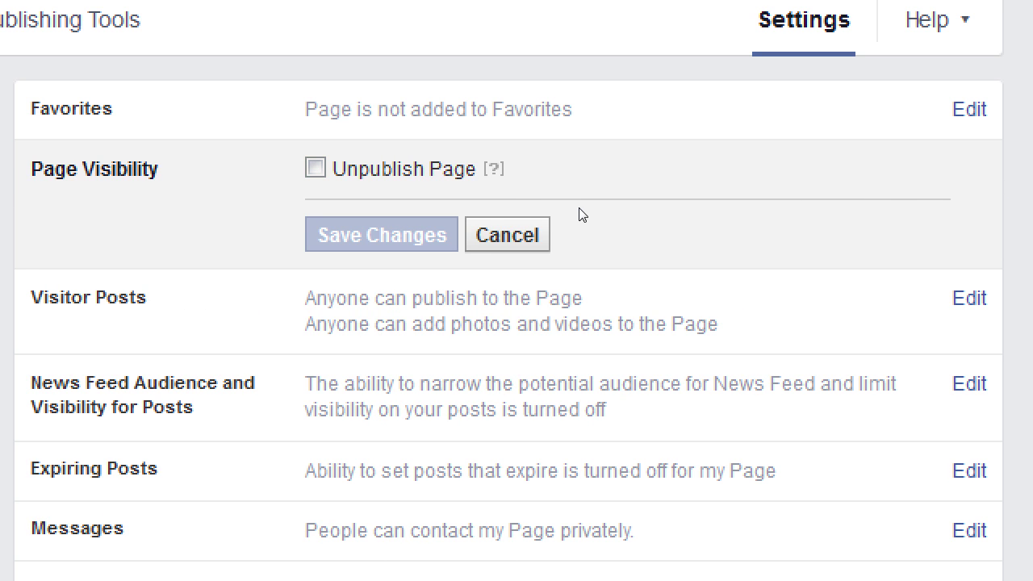
{"action": "left_click", "coordinate": [650, 230]}
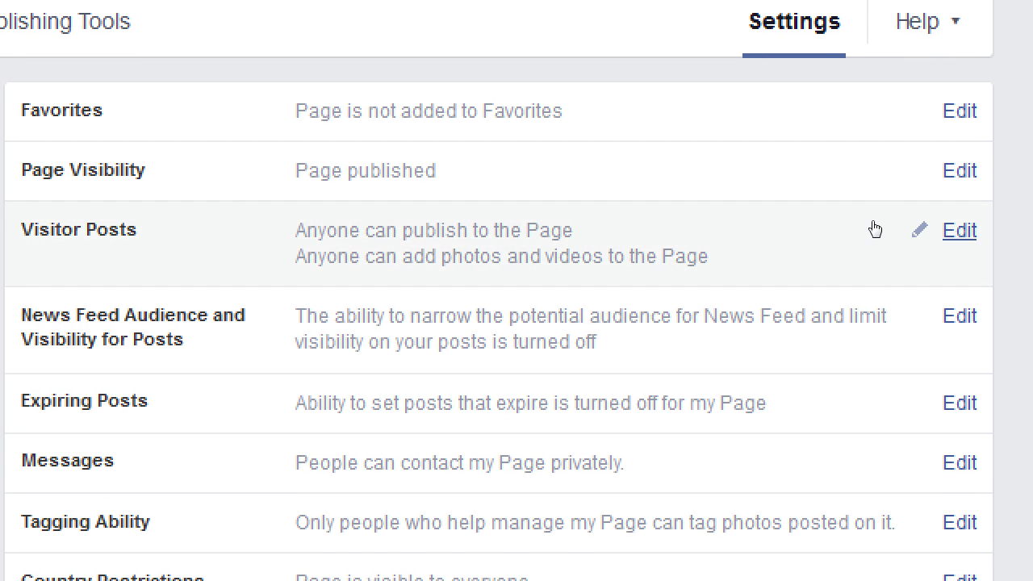
- Allow visitors to publish posts, photos and videos, require review of their posts before publication, and save the Visitor Posts setting
{"action": "left_click", "coordinate": [875, 228]}
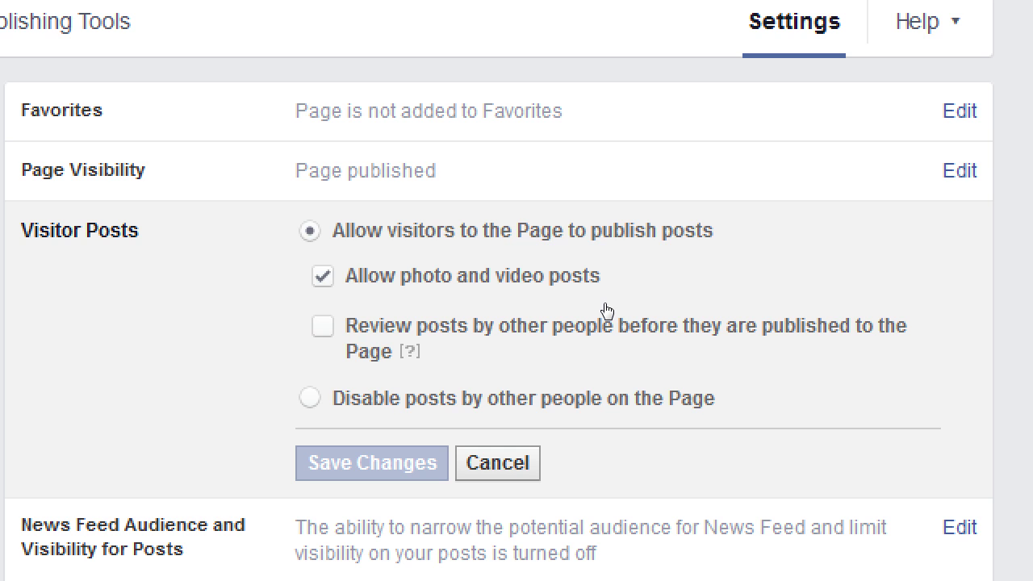
{"action": "key", "text": "Down"}
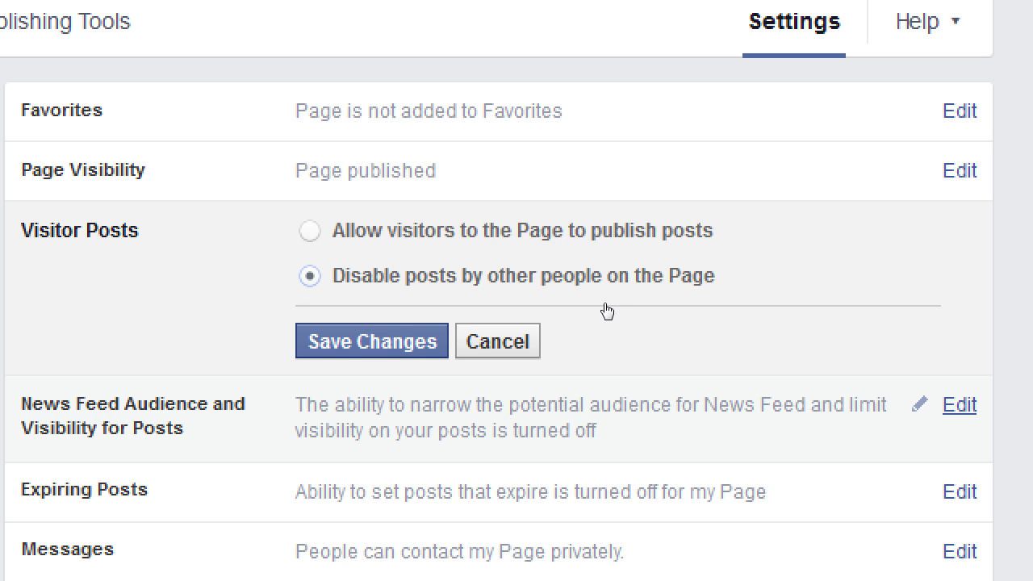
{"action": "left_click", "coordinate": [651, 226]}
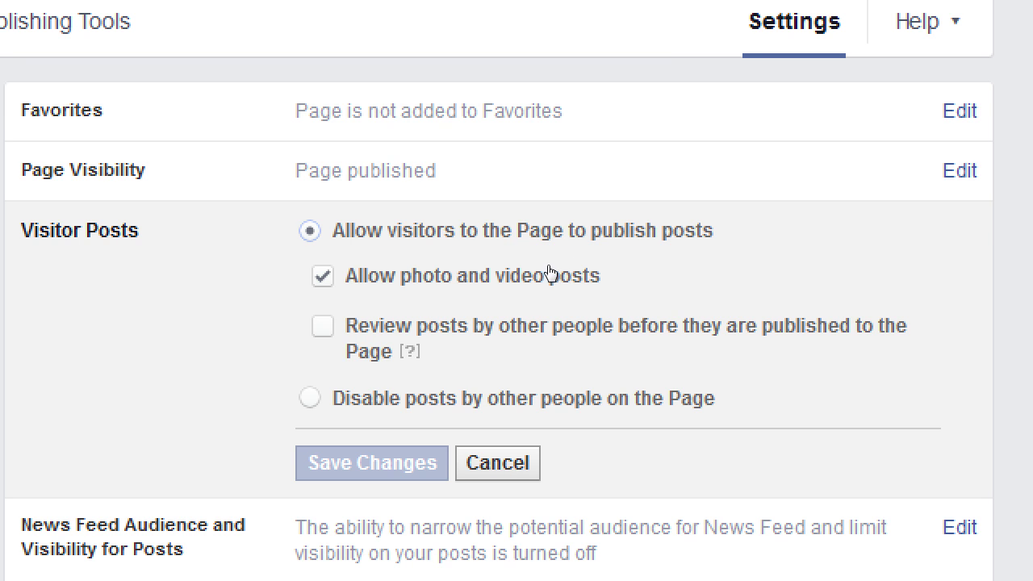
{"action": "key", "text": "space"}
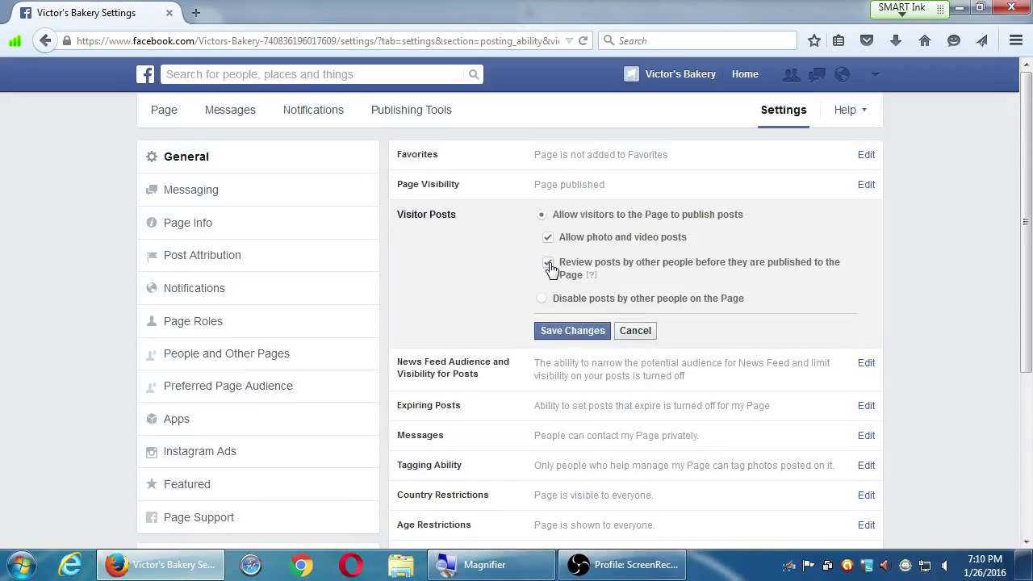
{"action": "left_click", "coordinate": [573, 331]}
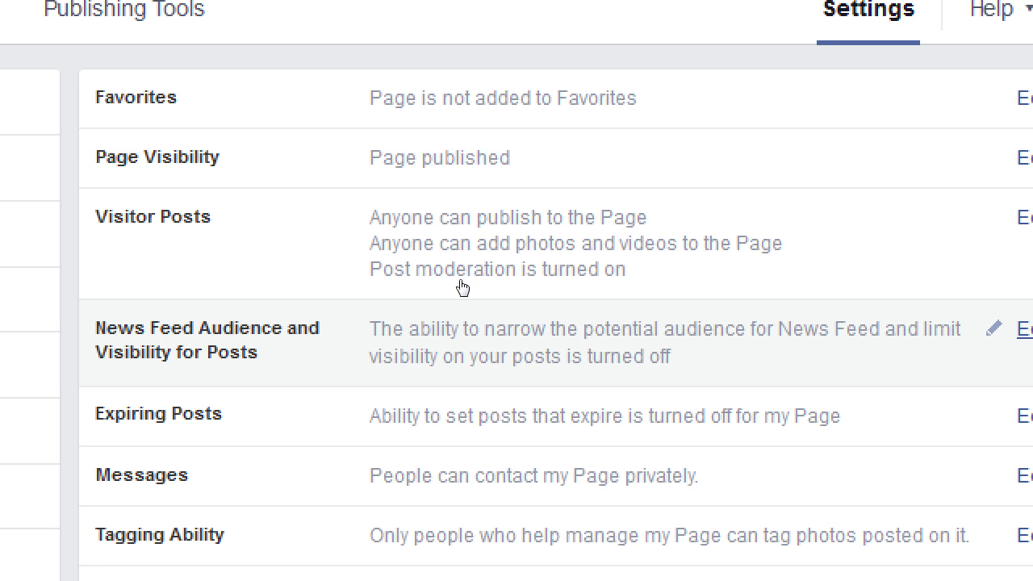
- Turn on the News Feed audience and post visibility option, and allow page managers to select when posts unpublish
{"action": "left_click", "coordinate": [773, 303]}
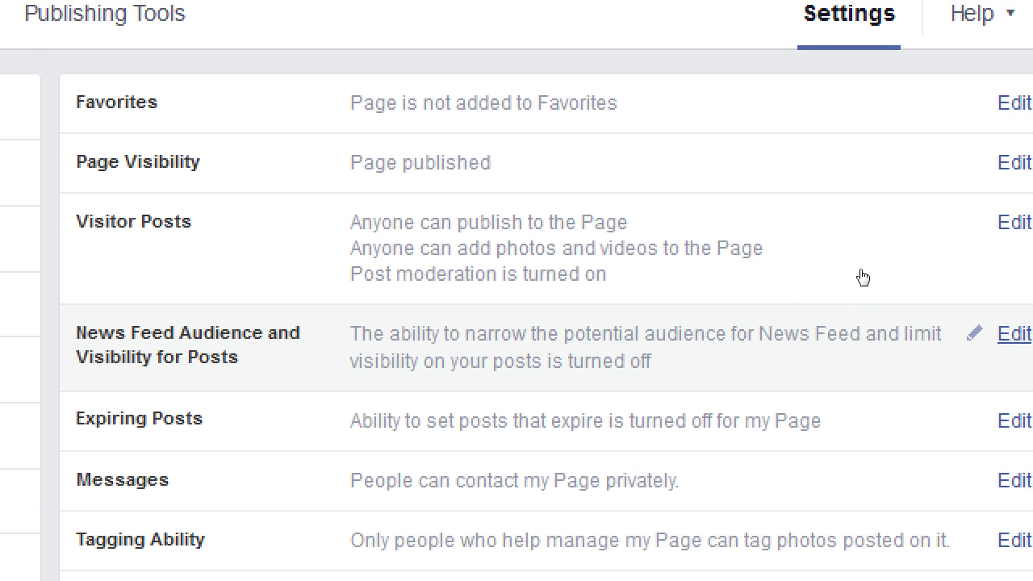
{"action": "key", "text": "space"}
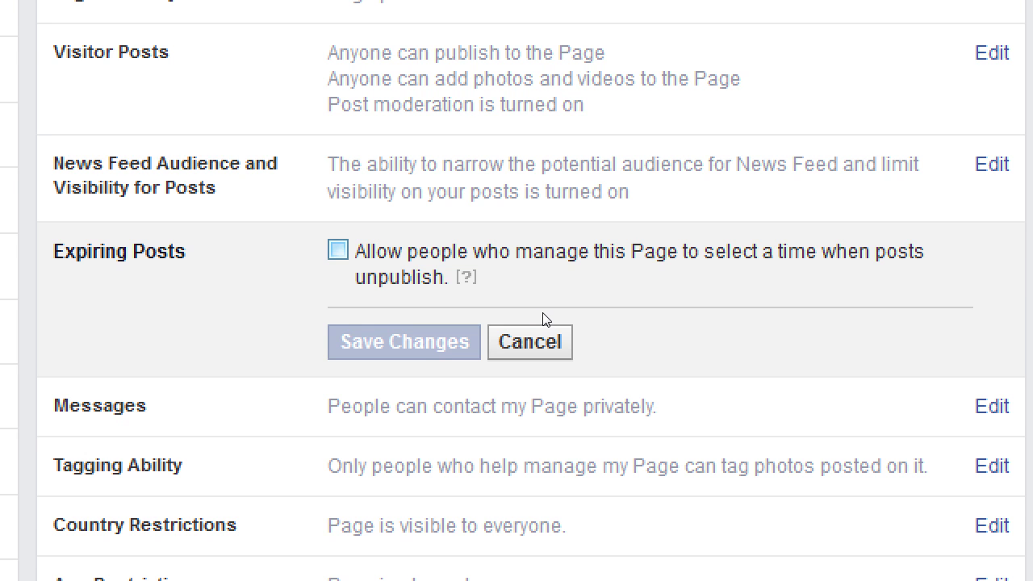
{"action": "key", "text": "space"}
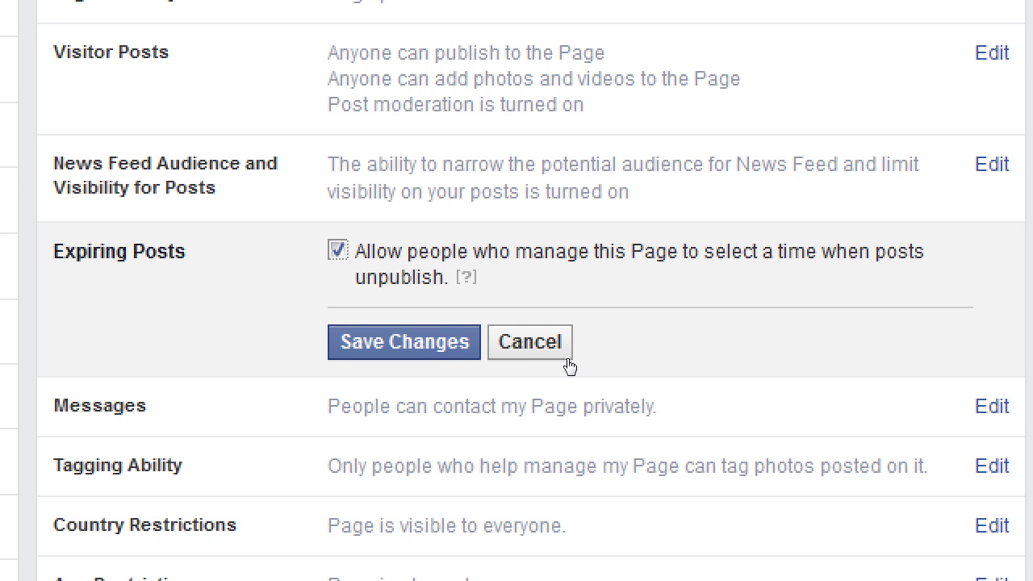
{"action": "key", "text": "Return"}
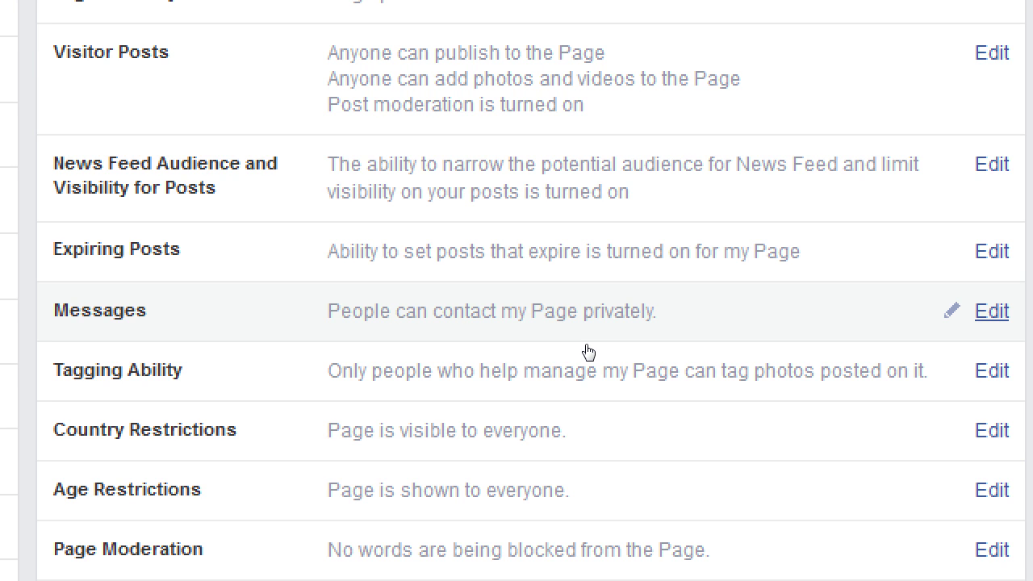
- Examine the Messages setting for private contact, close it unchanged, and look over the remaining general settings
{"action": "left_click", "coordinate": [588, 352]}
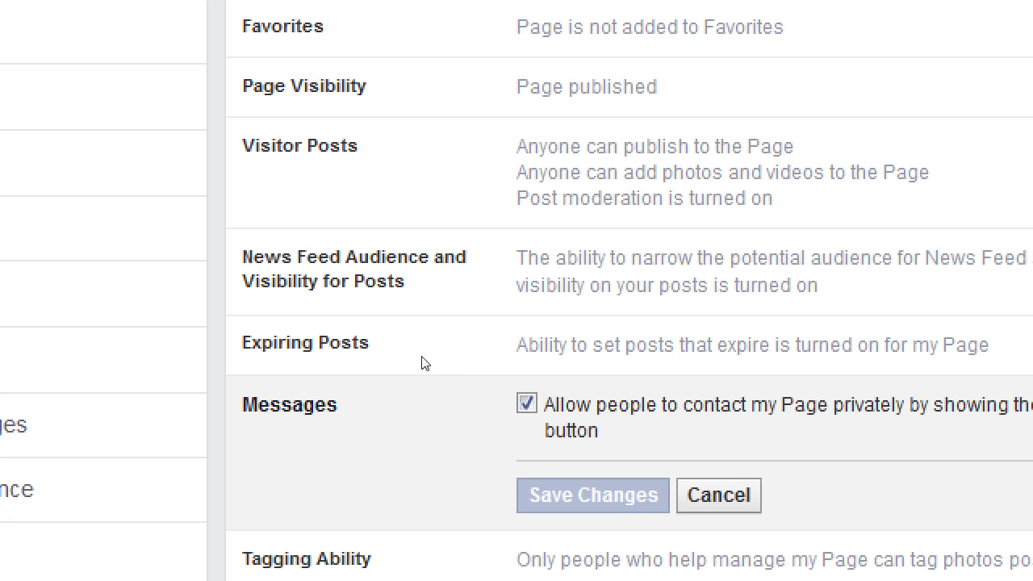
{"action": "left_click", "coordinate": [419, 304]}
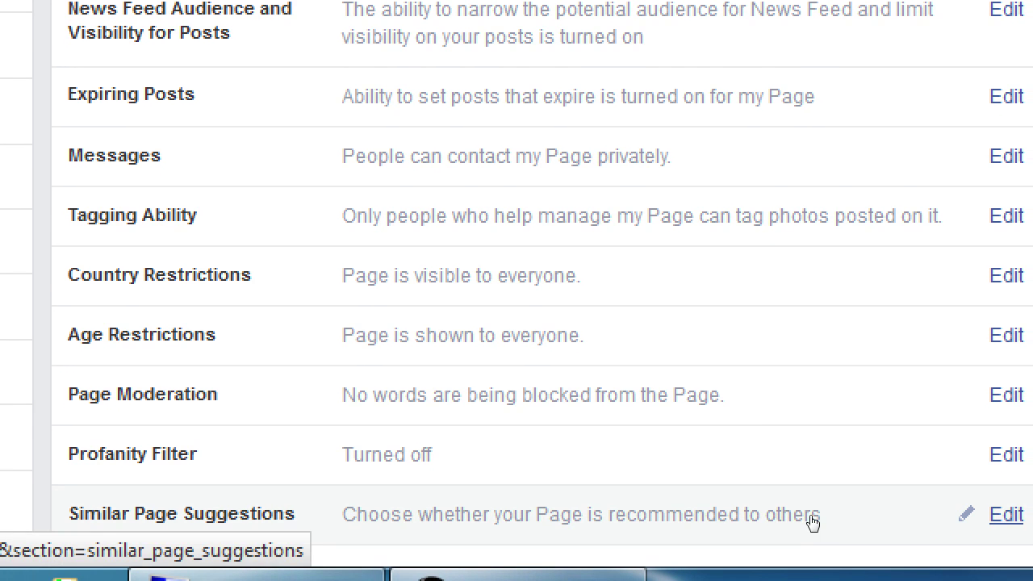
{"action": "scroll", "coordinate": [729, 458], "scroll_direction": "down", "scroll_amount": 1}
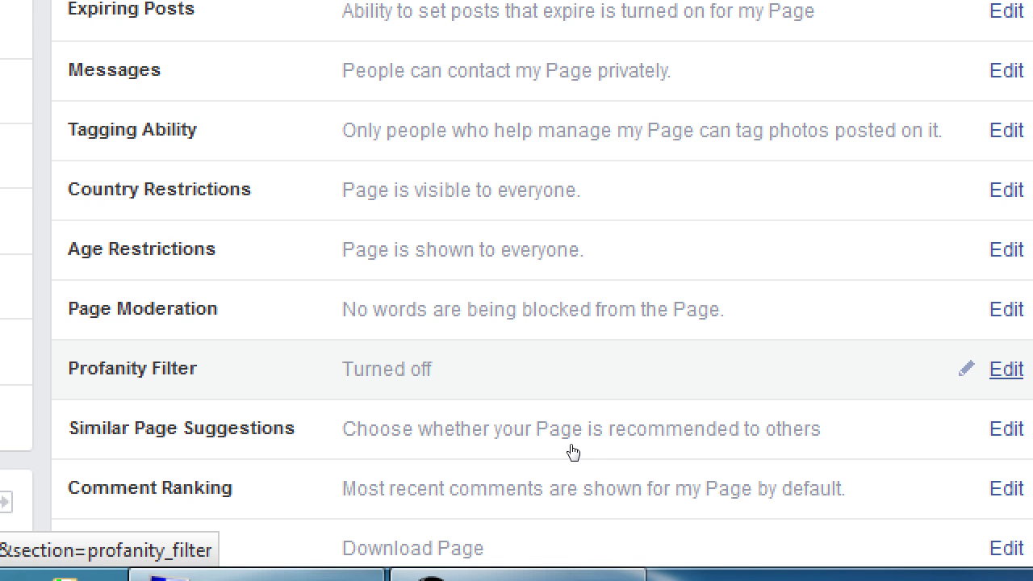
- Try the Strong level of the Profanity Filter, set it back to Off, and close the setting
{"action": "left_click", "coordinate": [864, 457]}
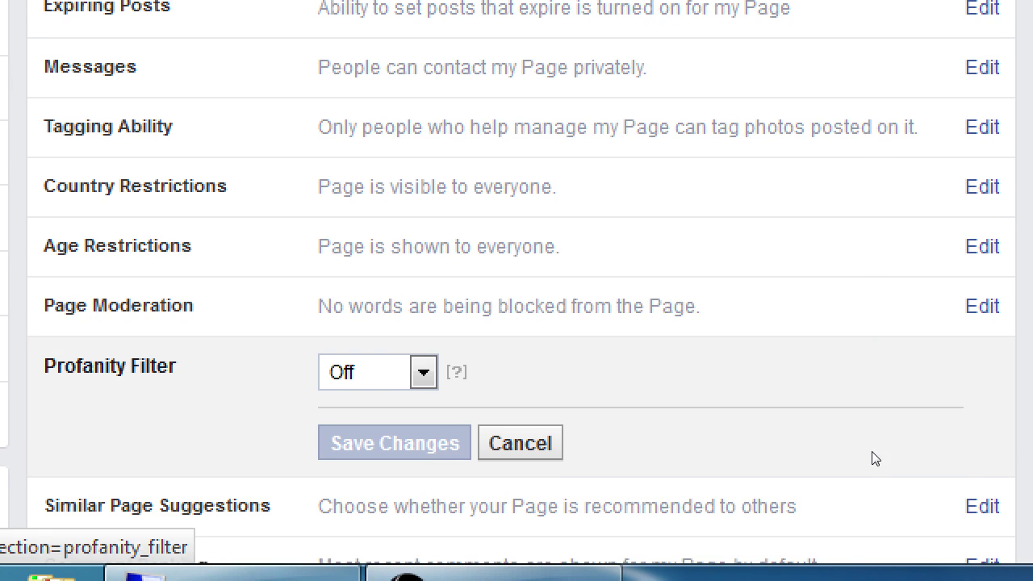
{"action": "key", "text": "alt+Down"}
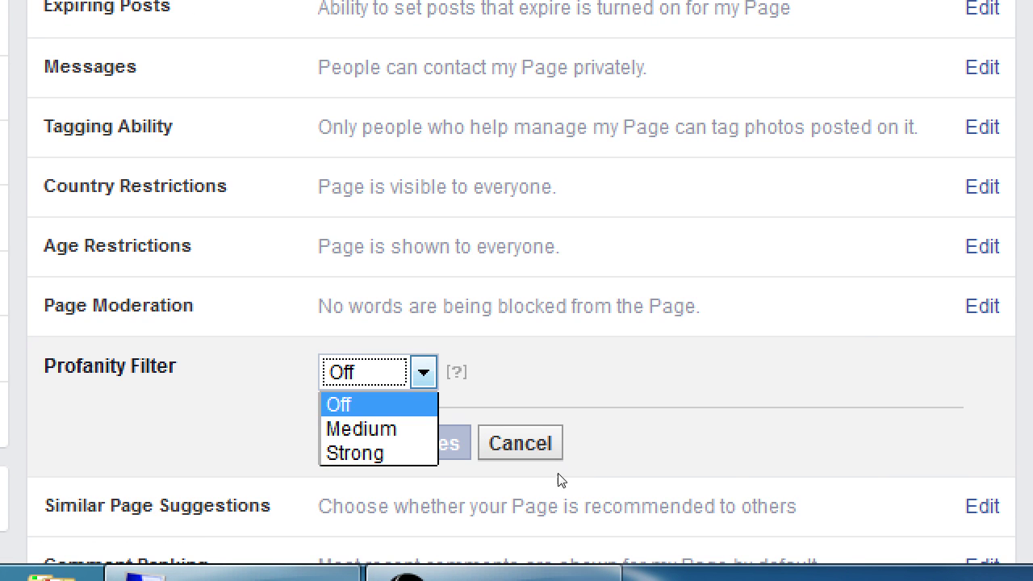
{"action": "key", "text": "Down"}
{"action": "key", "text": "Down"}
{"action": "key", "text": "Return"}
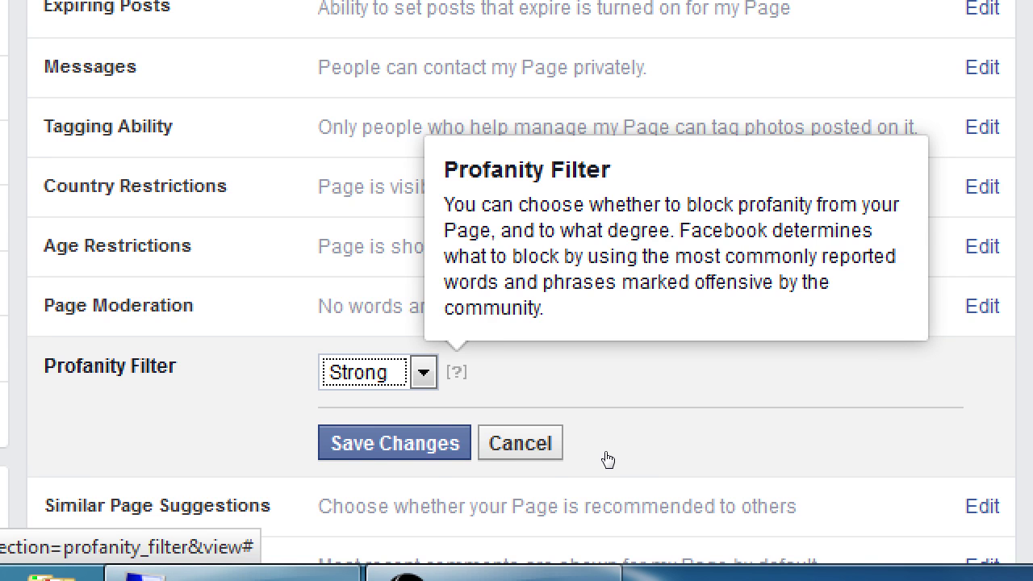
{"action": "key", "text": "alt+Down"}
{"action": "key", "text": "Up"}
{"action": "key", "text": "Up"}
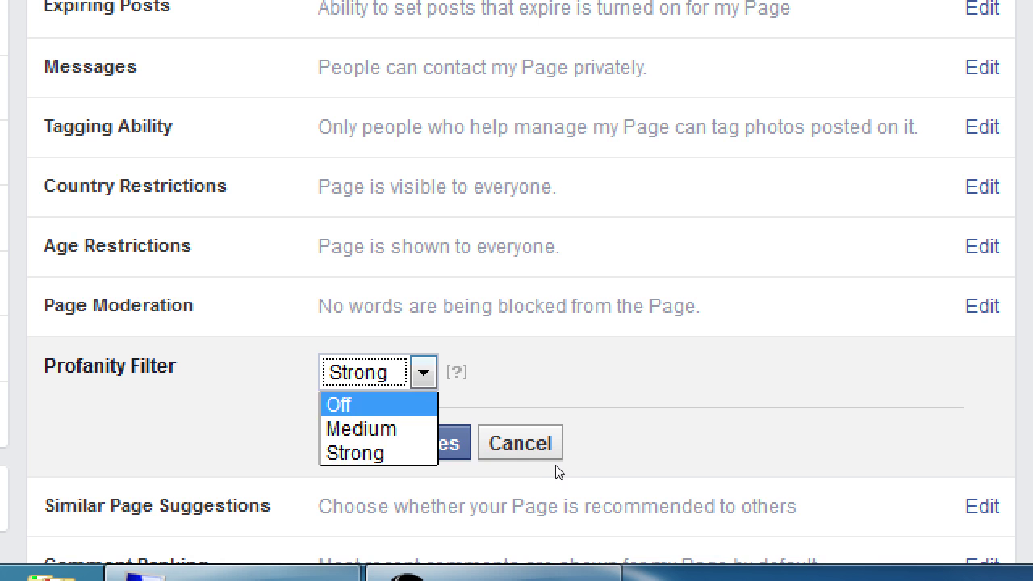
{"action": "key", "text": "Return"}
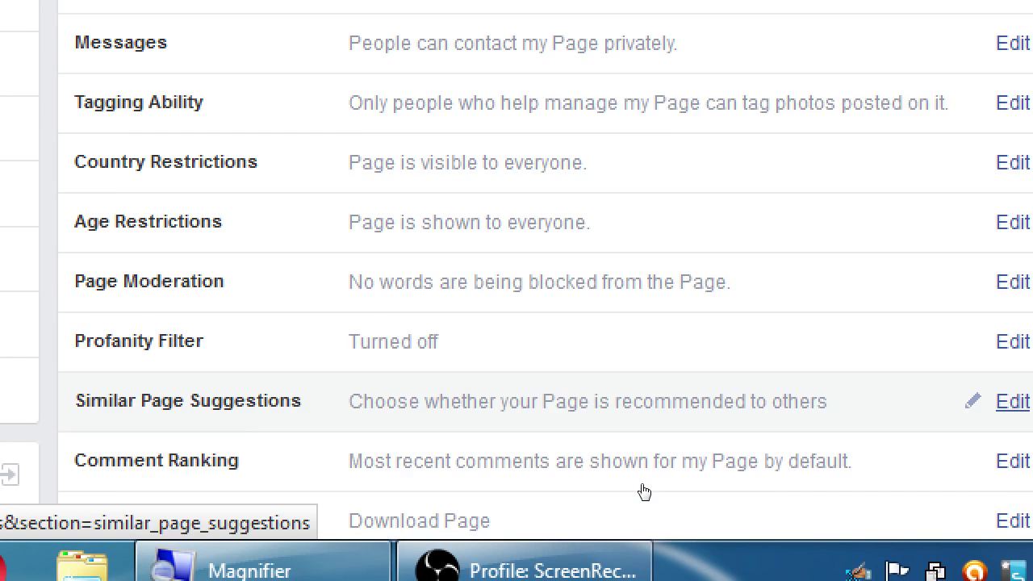
- Examine the Comment Ranking option and its explanation, close it unchanged, and review the list of general settings
{"action": "scroll", "coordinate": [619, 500], "scroll_direction": "down", "scroll_amount": 1}
{"action": "scroll", "coordinate": [623, 501], "scroll_direction": "down", "scroll_amount": 1}
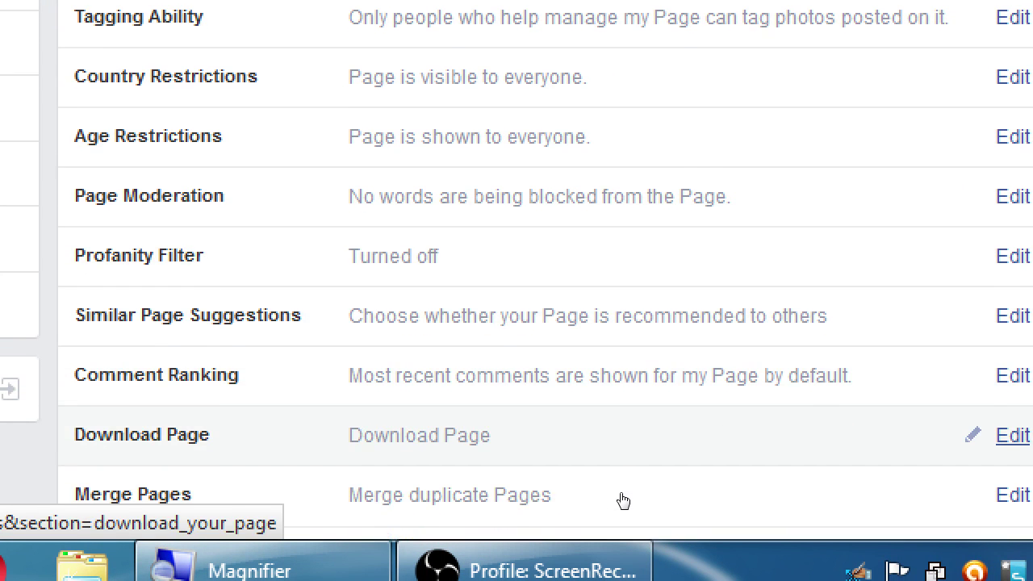
{"action": "scroll", "coordinate": [624, 501], "scroll_direction": "down", "scroll_amount": 2}
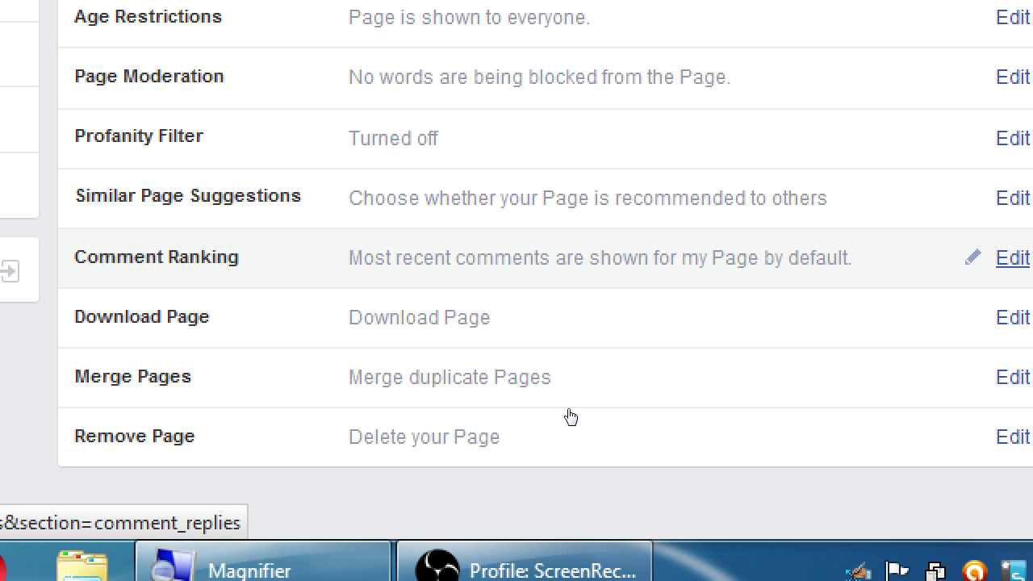
{"action": "key", "text": "Return"}
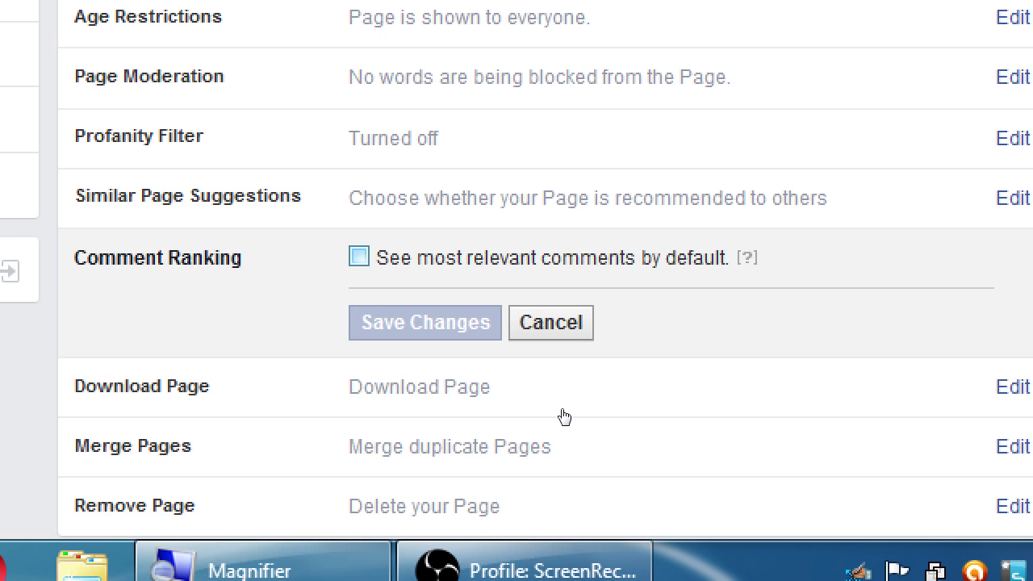
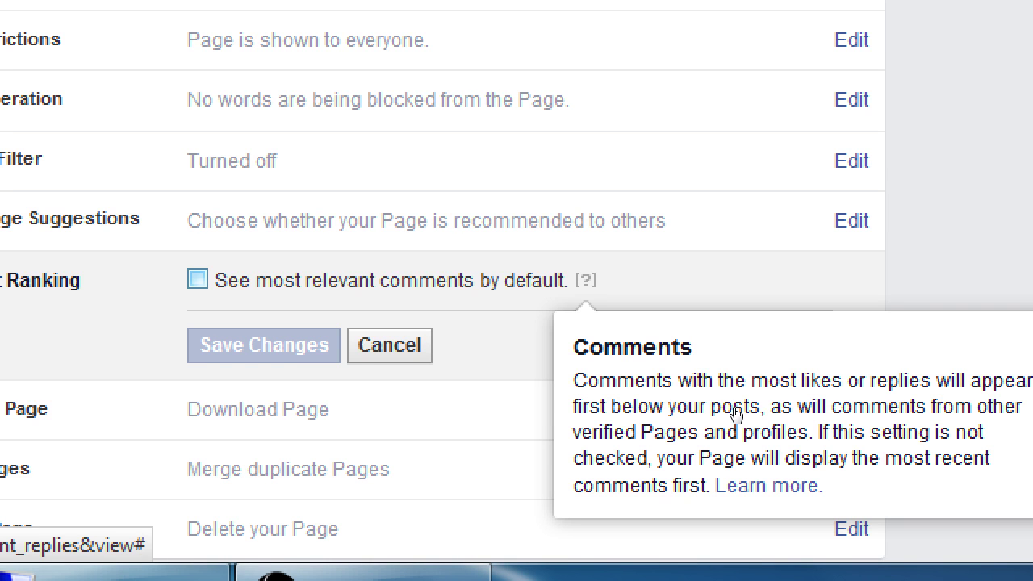
{"action": "key", "text": "super+minus"}
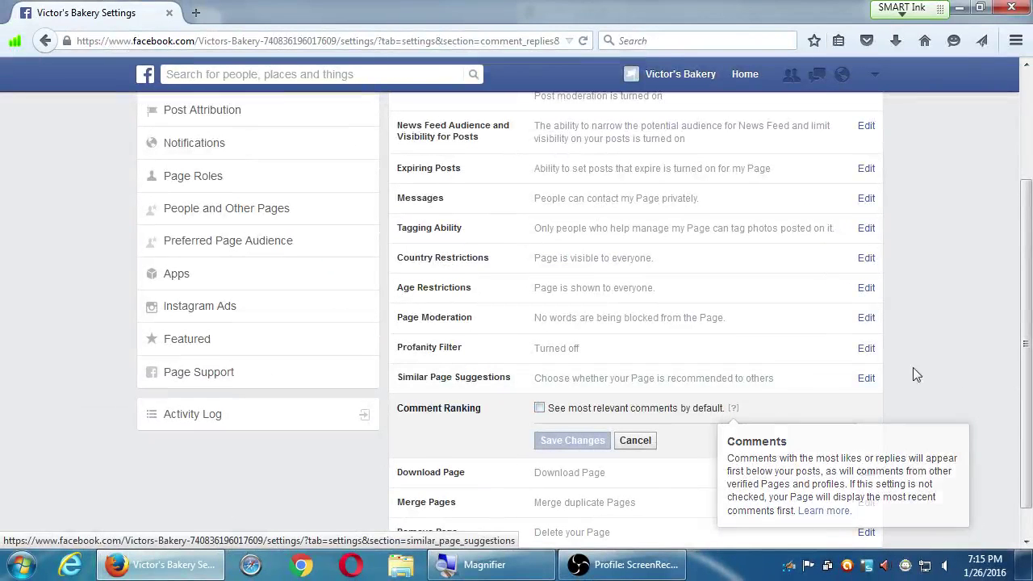
{"action": "left_click", "coordinate": [649, 441]}
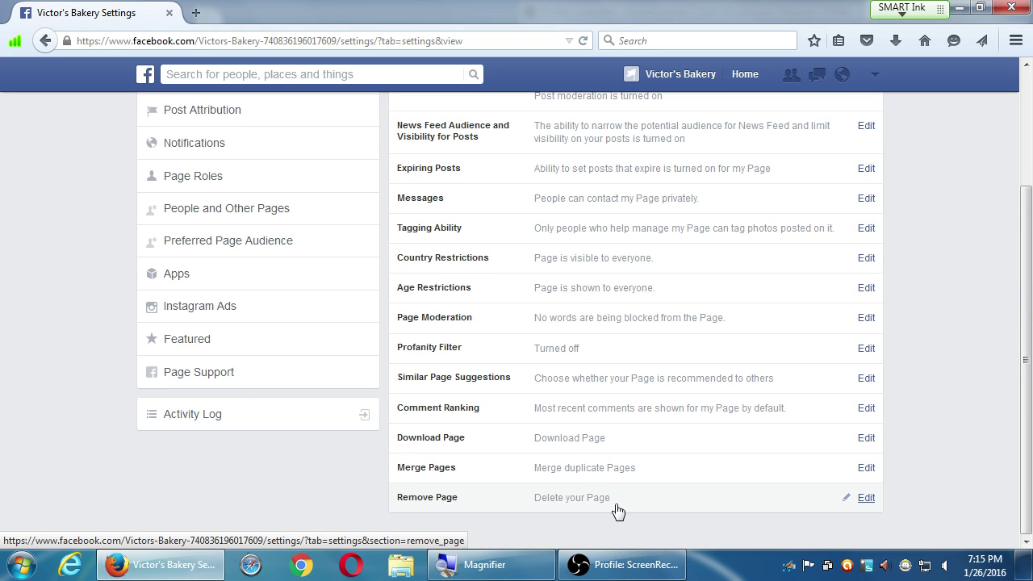
{"action": "scroll", "coordinate": [782, 465], "scroll_direction": "up", "scroll_amount": 4}
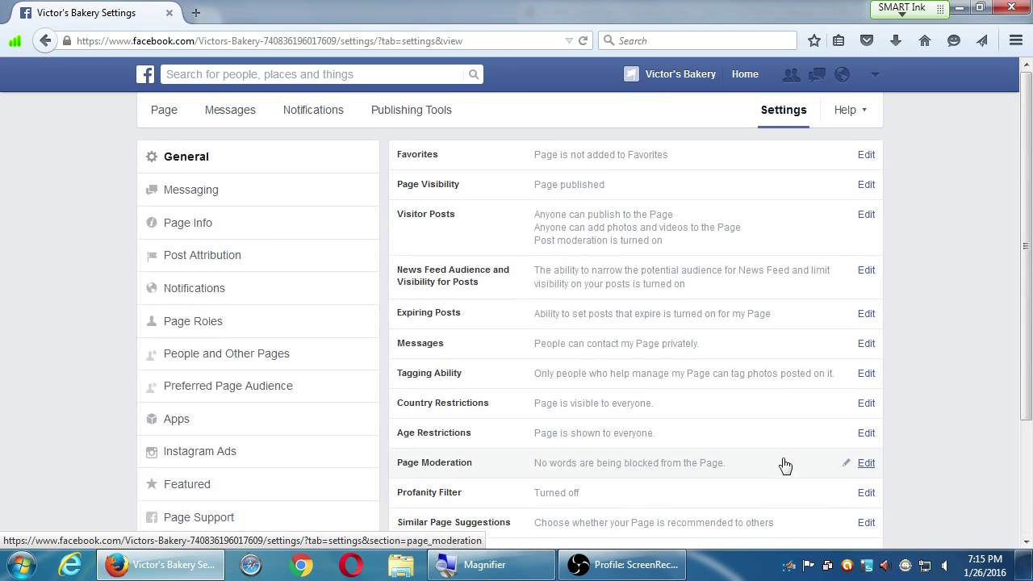
{"action": "scroll", "coordinate": [866, 368], "scroll_direction": "down", "scroll_amount": 1}
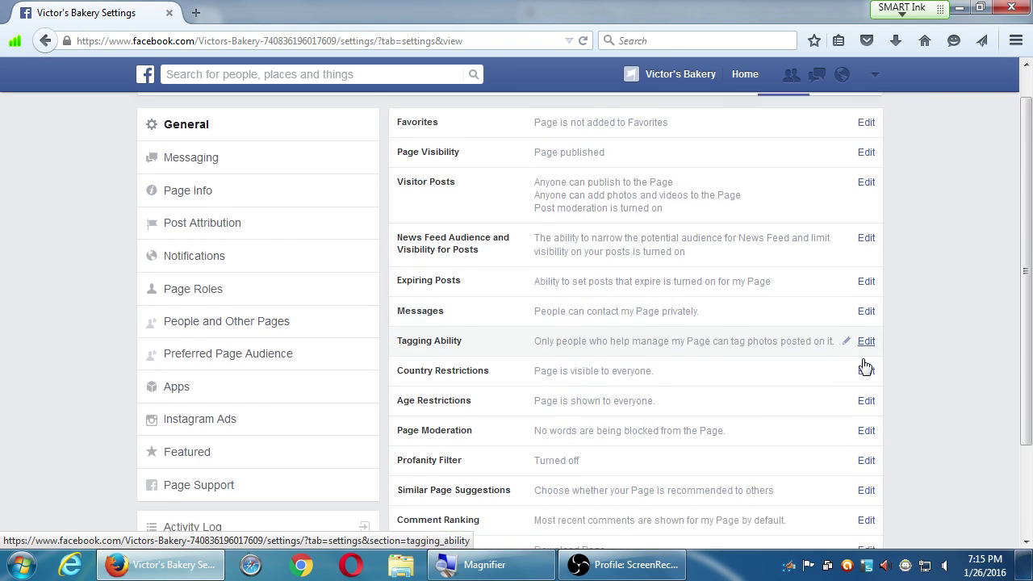
- Reopen the Comment Ranking setting, read its most relevant comments option, and cancel it without changes
{"action": "scroll", "coordinate": [865, 368], "scroll_direction": "down", "scroll_amount": 3}
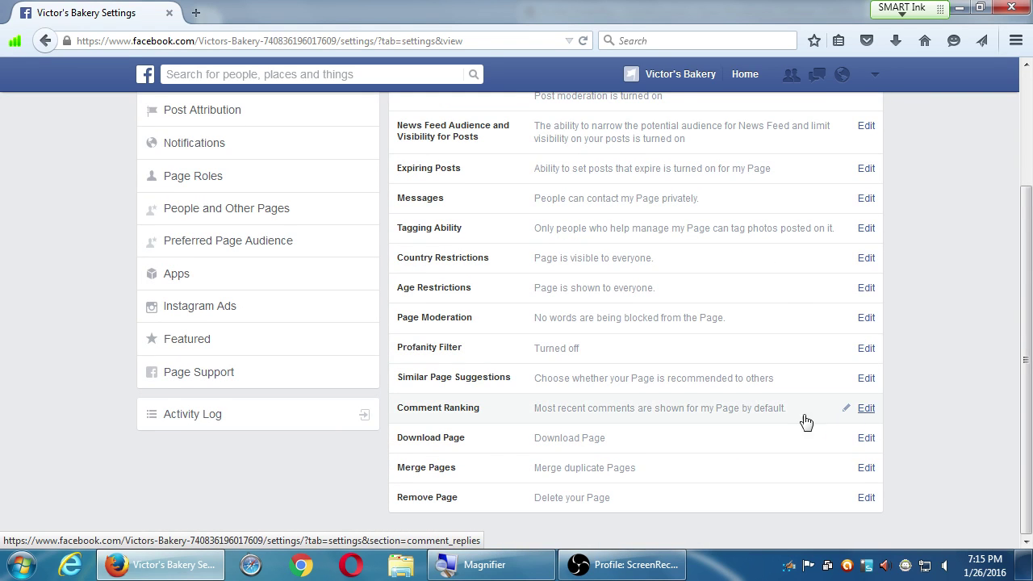
{"action": "left_click", "coordinate": [771, 418]}
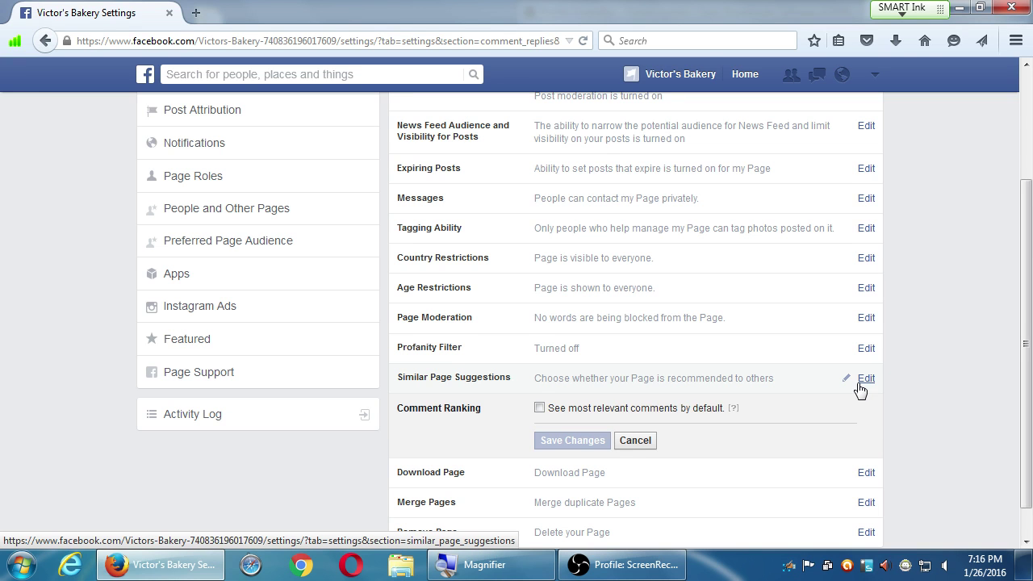
{"action": "left_click", "coordinate": [647, 442]}
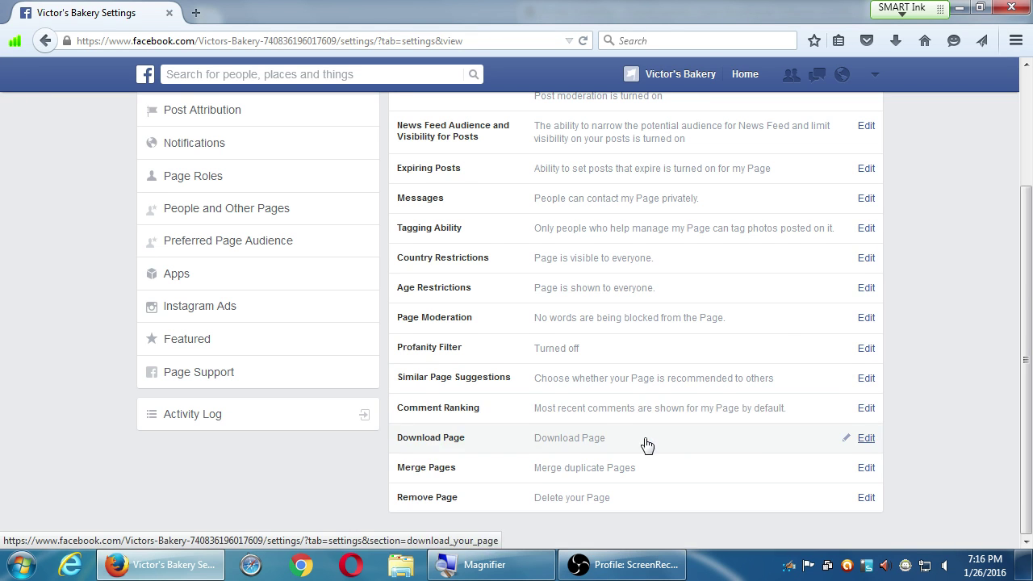
{"action": "scroll", "coordinate": [955, 358], "scroll_direction": "up", "scroll_amount": 3}
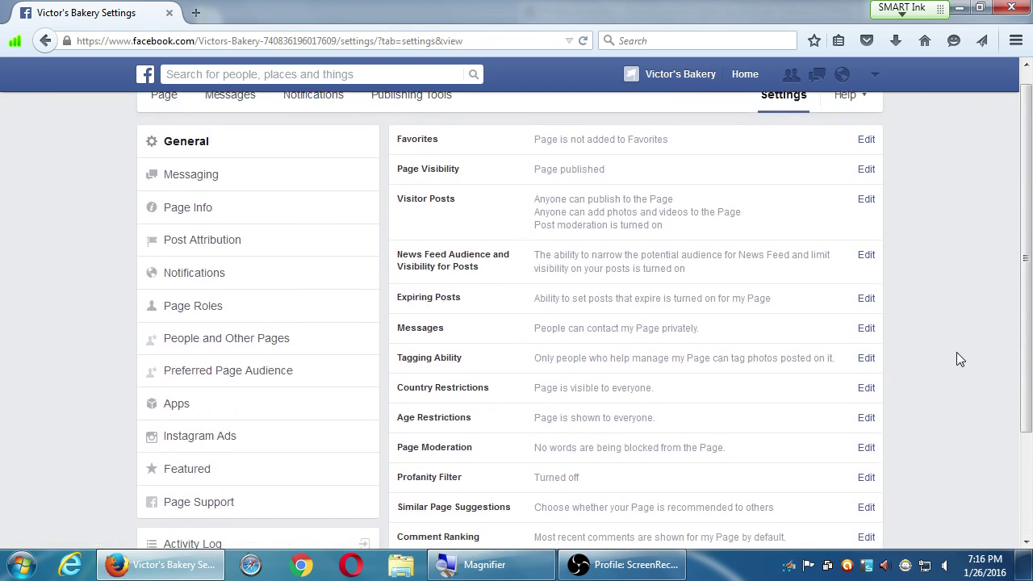
- Open the Messaging settings and look over the Response Time and Instant Replies options
{"action": "left_click", "coordinate": [316, 170]}
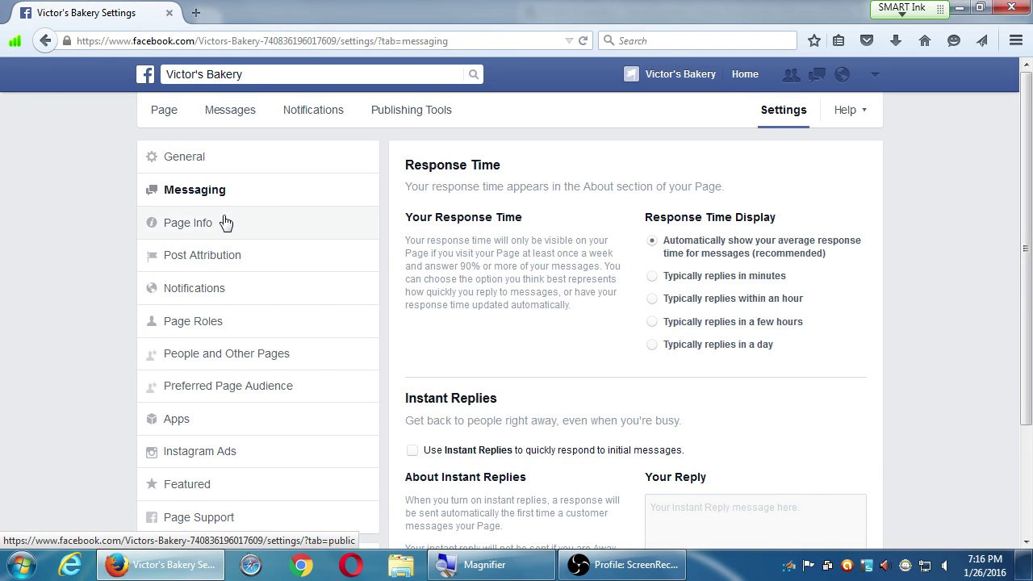
{"action": "scroll", "coordinate": [440, 309], "scroll_direction": "down", "scroll_amount": 3}
{"action": "scroll", "coordinate": [438, 306], "scroll_direction": "up", "scroll_amount": 3}
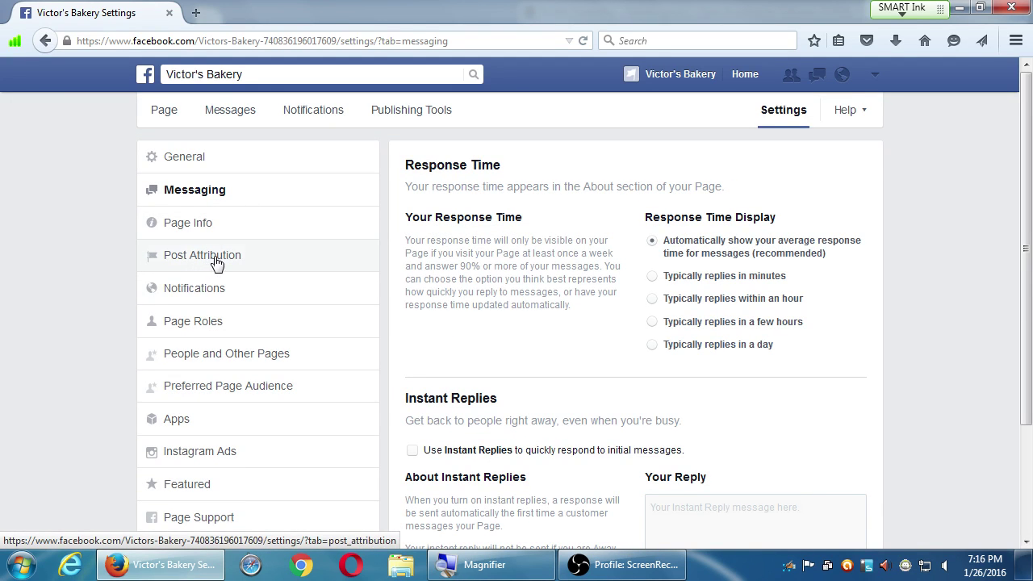
- Open the Page Roles settings and try the Admin and Editor roles for a new person to read what each allows
{"action": "left_click", "coordinate": [206, 323]}
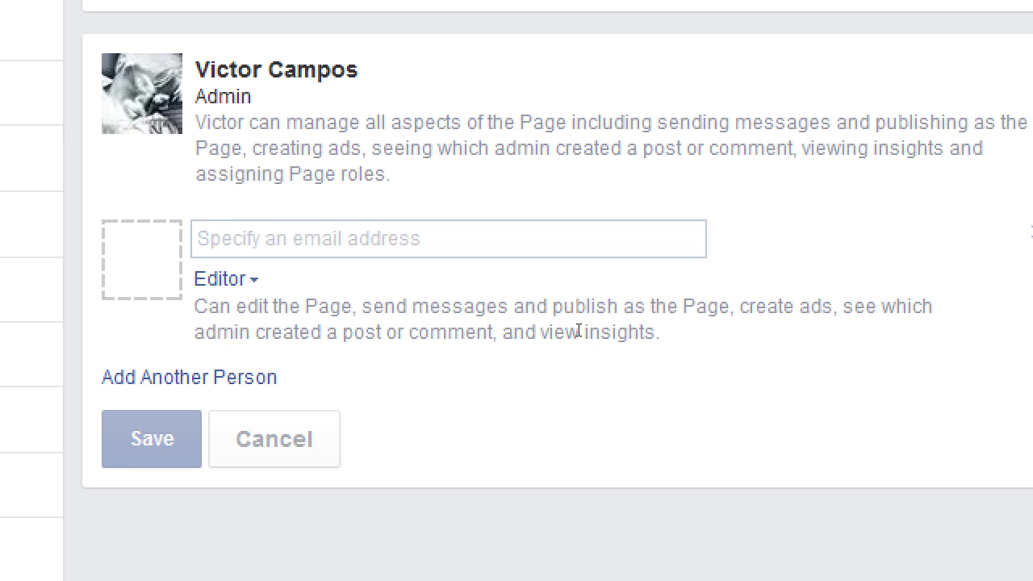
{"action": "key", "text": "Tab"}
{"action": "key", "text": "Return"}
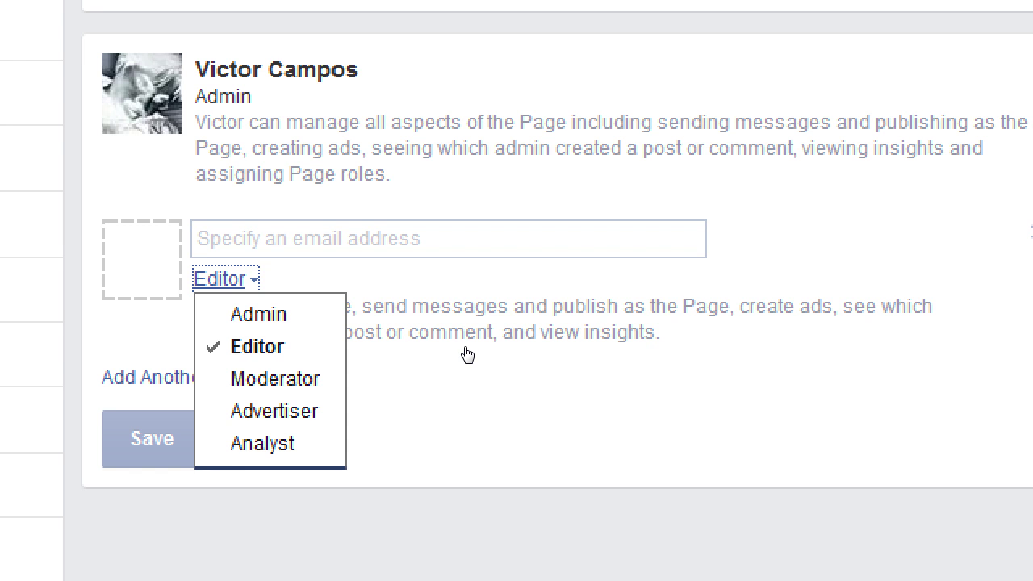
{"action": "key", "text": "Up"}
{"action": "key", "text": "Return"}
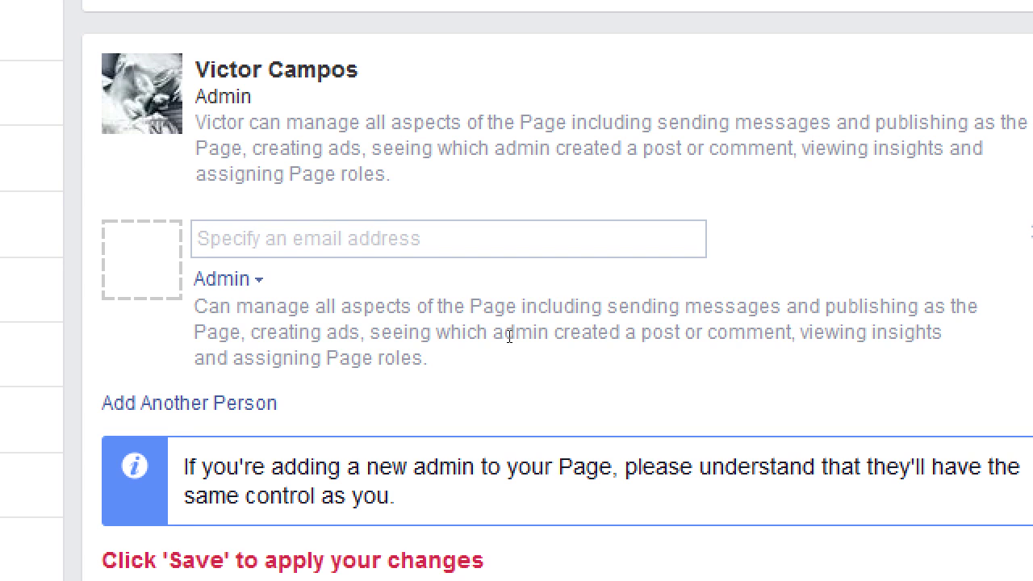
{"action": "key", "text": "Return"}
{"action": "key", "text": "Down"}
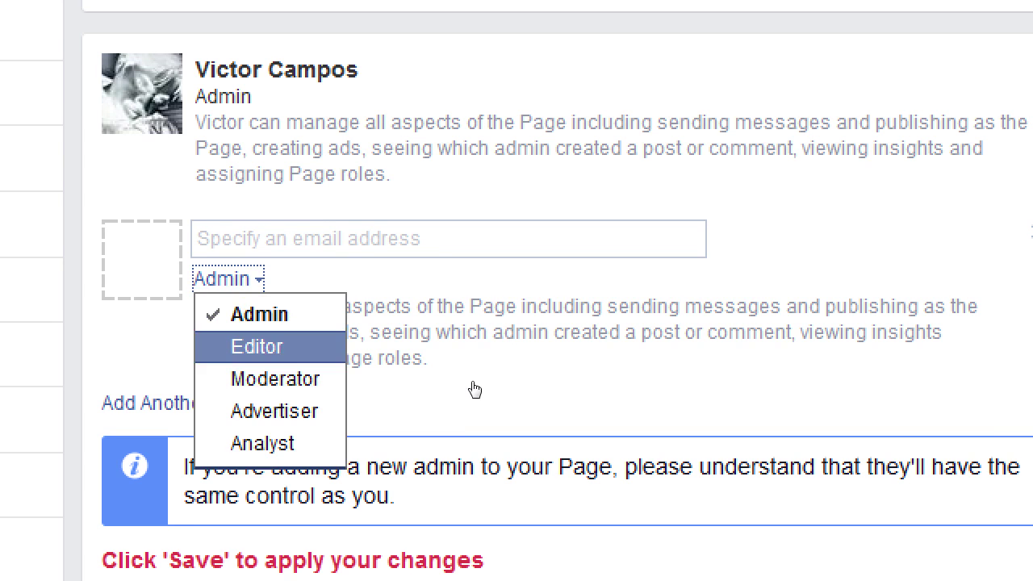
{"action": "key", "text": "Return"}
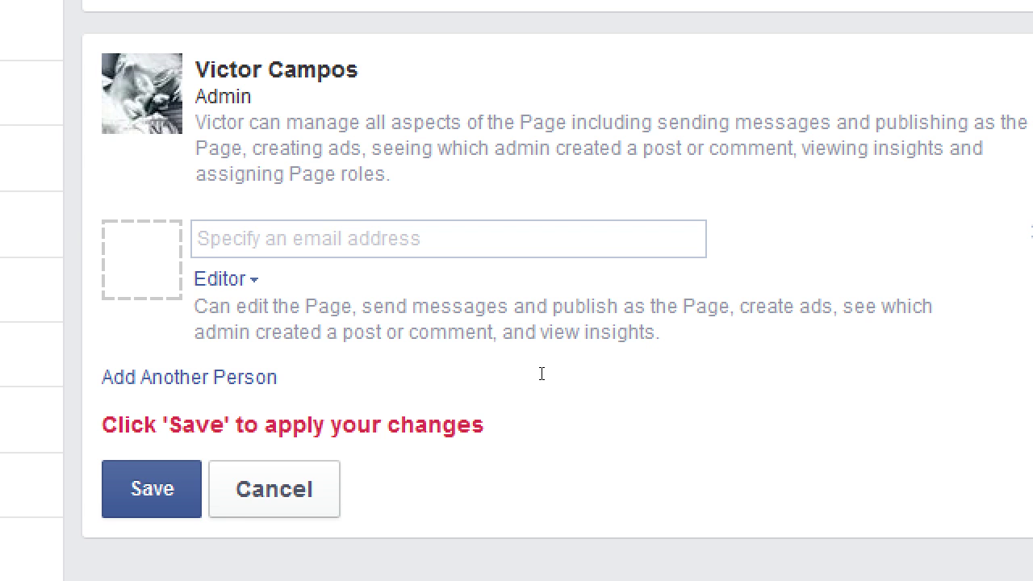
- Try the Analyst and Advertiser roles for the new person and examine the permissions of each
{"action": "key", "text": "Tab"}
{"action": "key", "text": "Return"}
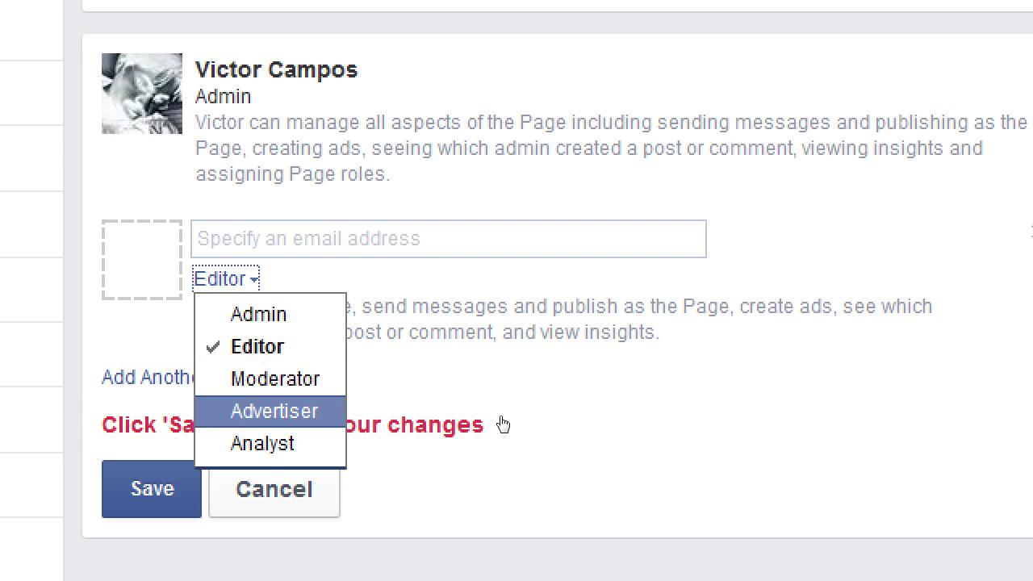
{"action": "key", "text": "Return"}
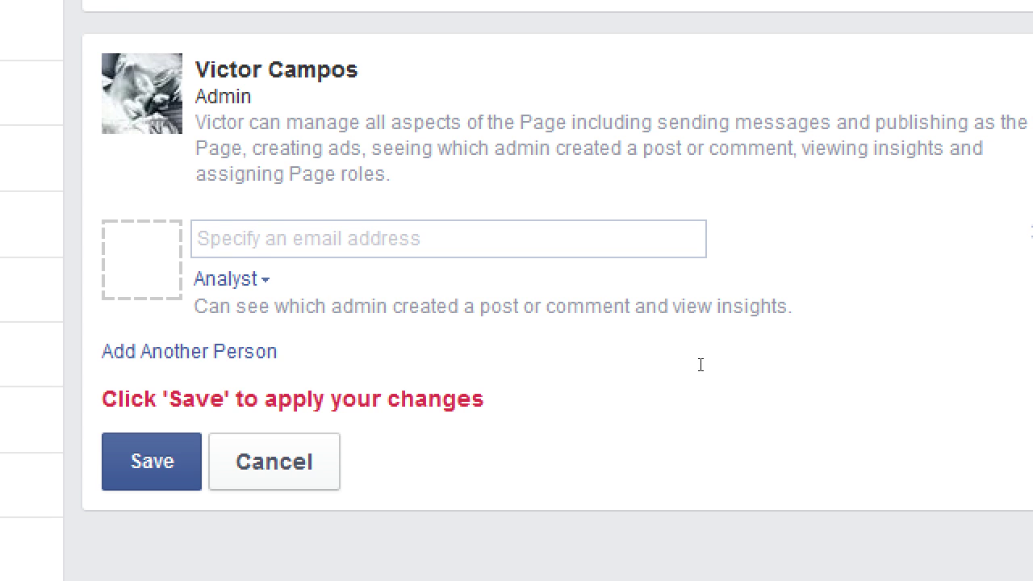
{"action": "key", "text": "Down"}
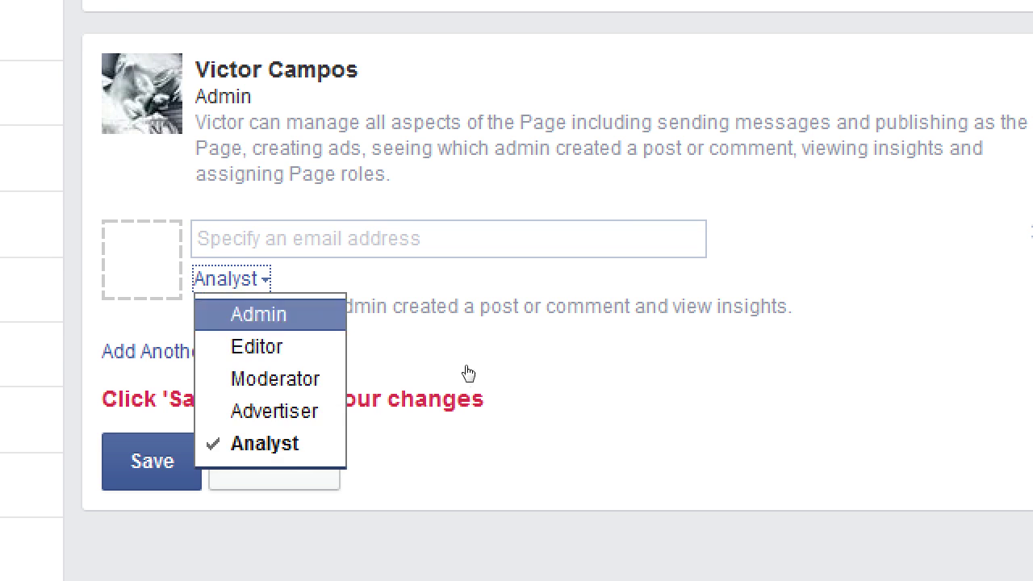
{"action": "key", "text": "Down"}
{"action": "key", "text": "Down"}
{"action": "key", "text": "Down"}
{"action": "key", "text": "Return"}
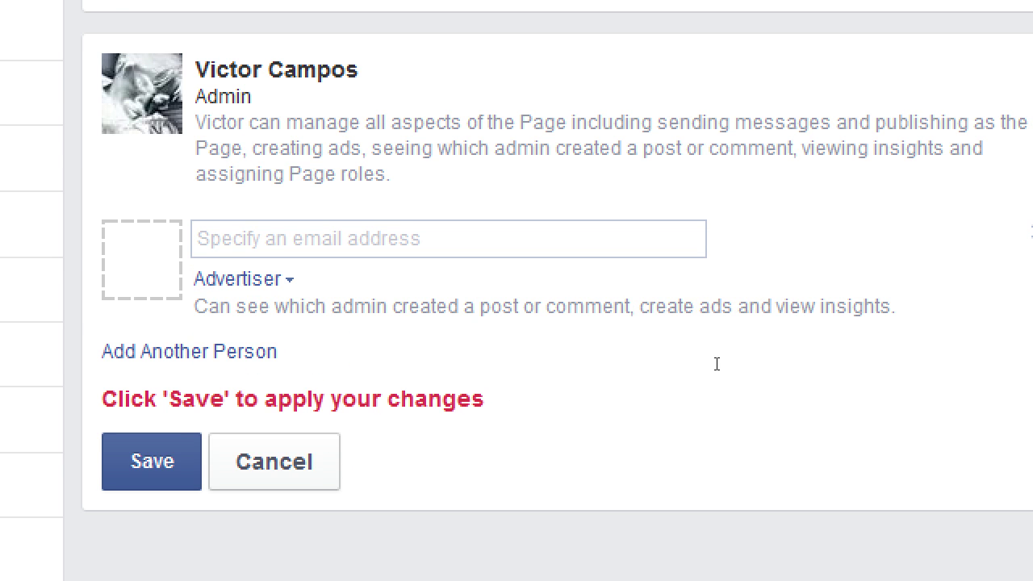
{"action": "left_click_drag", "start_coordinate": [690, 364], "coordinate": [704, 362]}
{"action": "key", "text": "shift+Tab"}
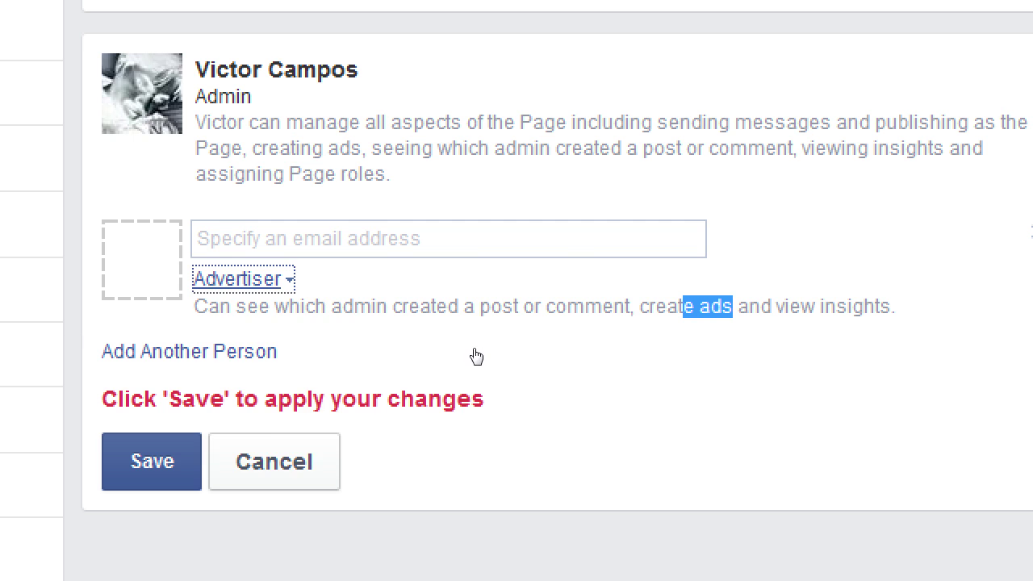
- Try the Moderator role for the new person and examine its permissions, marking the part about deleting comments
{"action": "key", "text": "Down"}
{"action": "key", "text": "Up"}
{"action": "key", "text": "Up"}
{"action": "key", "text": "Down"}
{"action": "key", "text": "Return"}
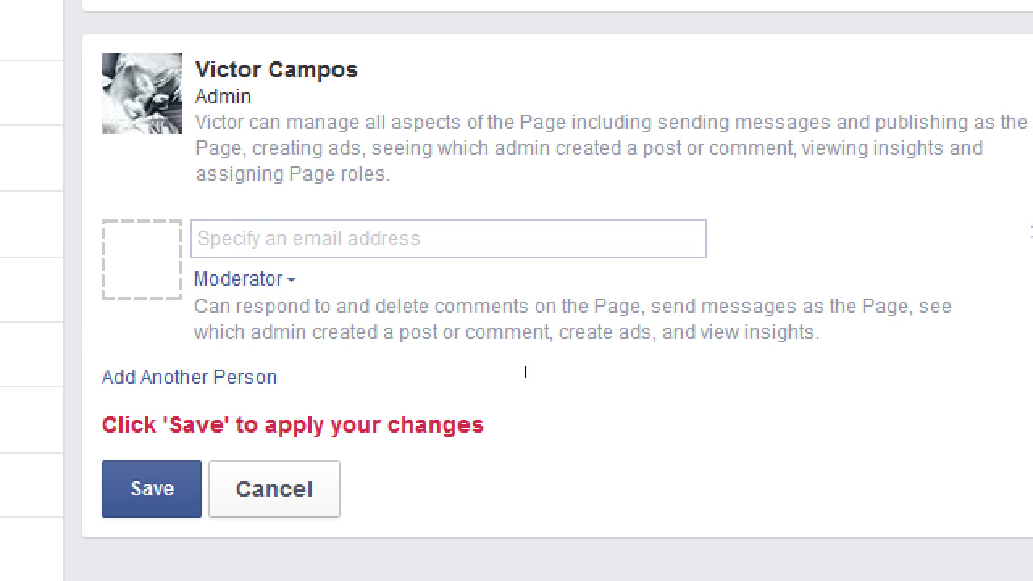
{"action": "key", "text": "shift+Right"}
{"action": "key", "text": "shift+Right"}
{"action": "key", "text": "shift+Right"}
{"action": "key", "text": "shift+Right"}
{"action": "key", "text": "shift+Right"}
{"action": "key", "text": "shift+Right"}
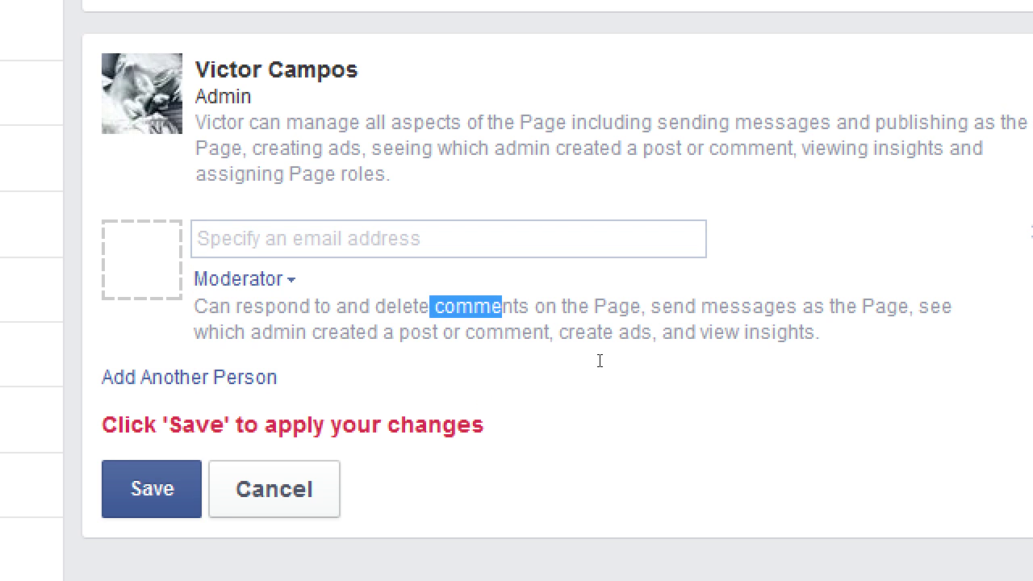
- Set the new person's role back to Editor and review the Page Roles section without saving
{"action": "key", "text": "shift+Tab"}
{"action": "key", "text": "Down"}
{"action": "key", "text": "Down"}
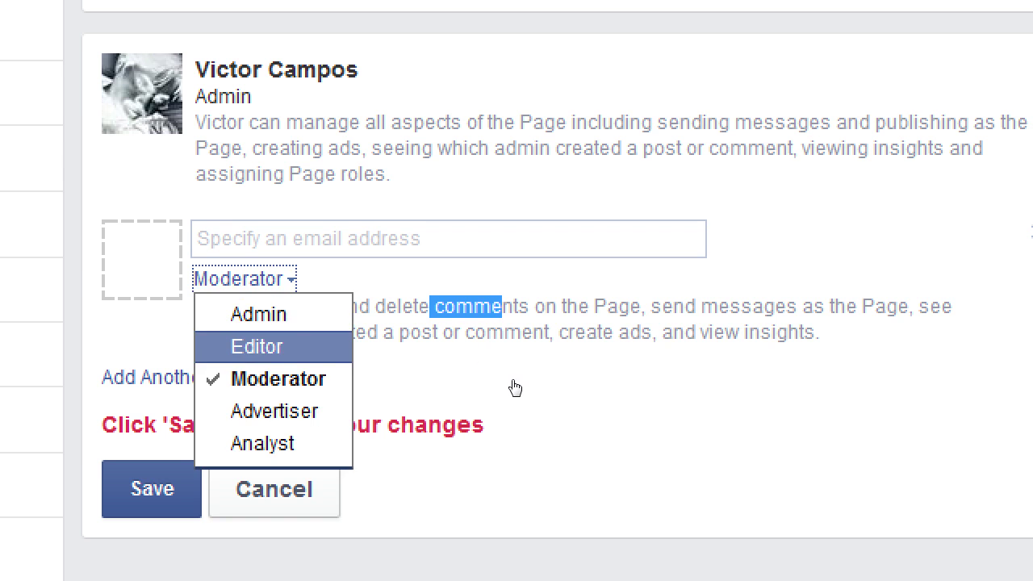
{"action": "key", "text": "Return"}
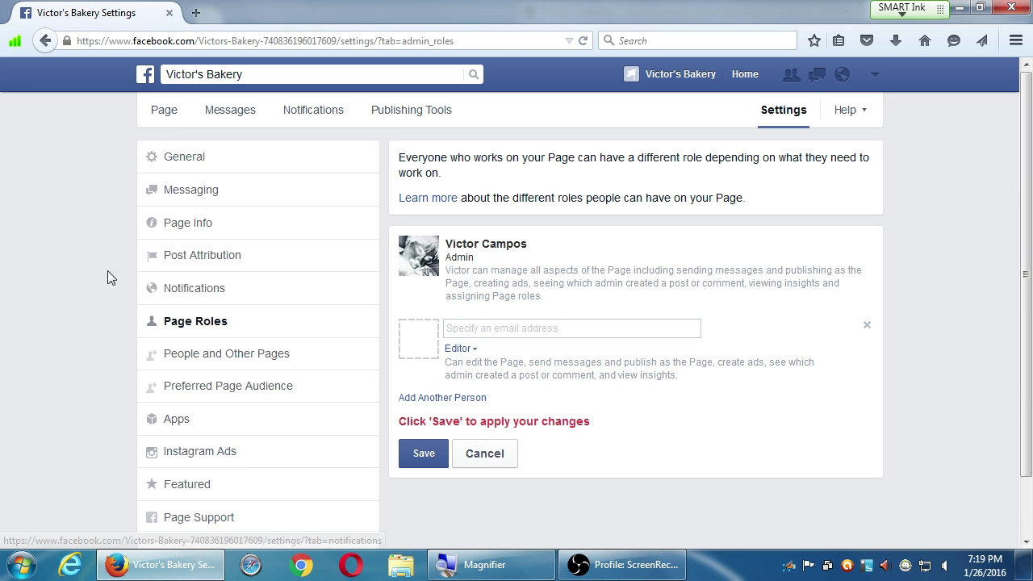
{"action": "key", "text": "super+plus"}
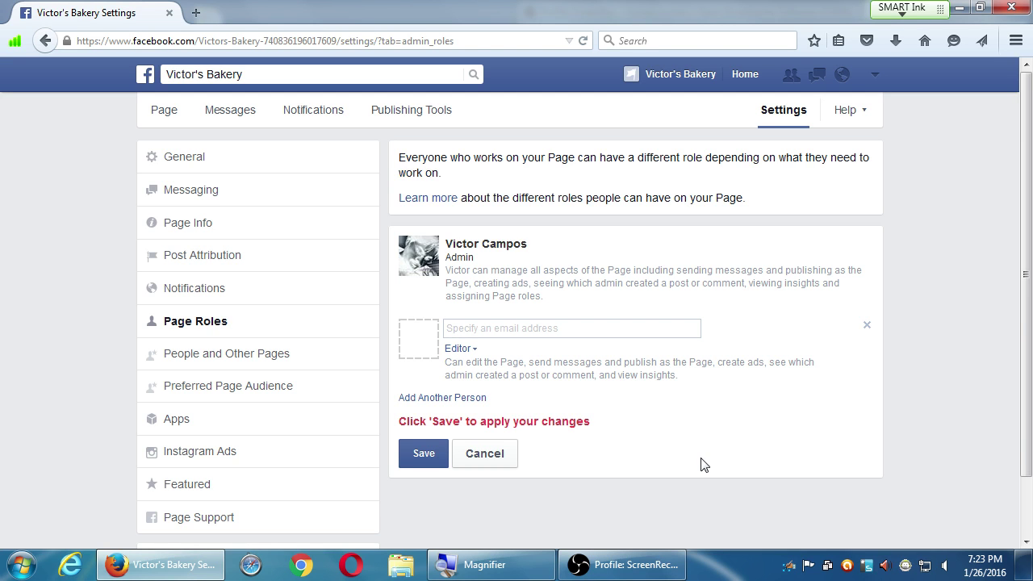
- Visit the page's About information briefly and return to the general page settings
{"action": "left_click", "coordinate": [268, 234]}
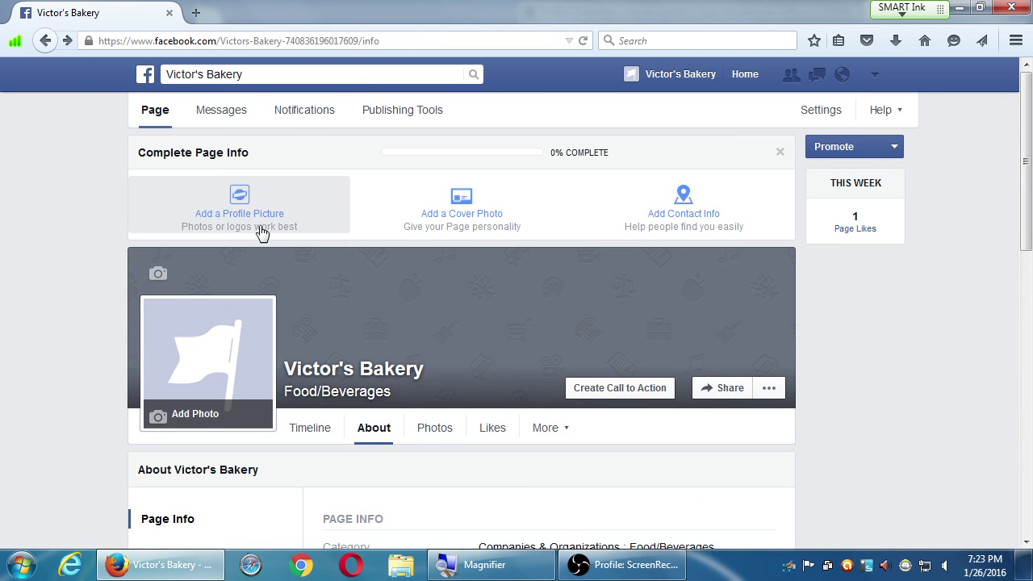
{"action": "left_click", "coordinate": [38, 40]}
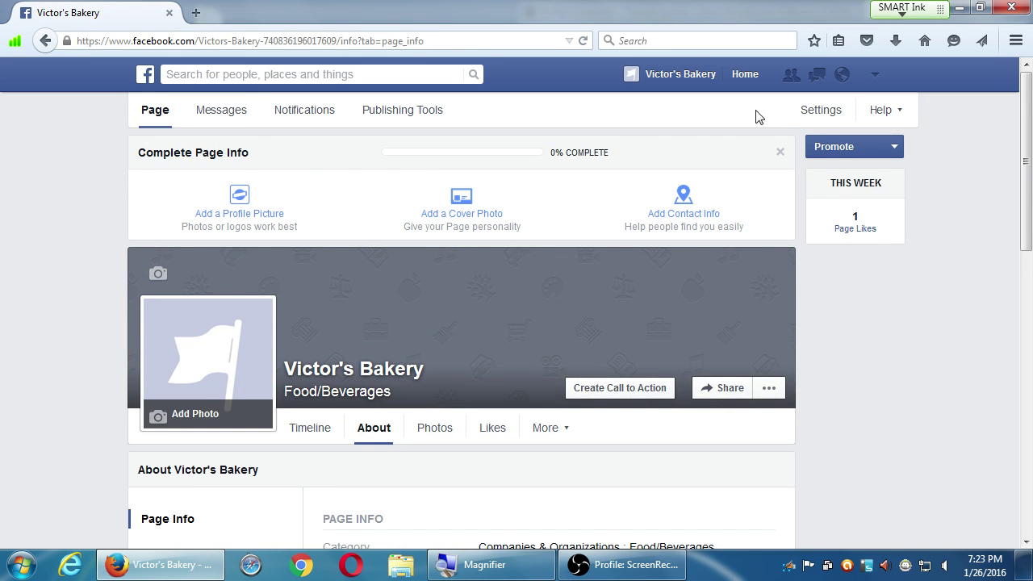
{"action": "left_click", "coordinate": [816, 111]}
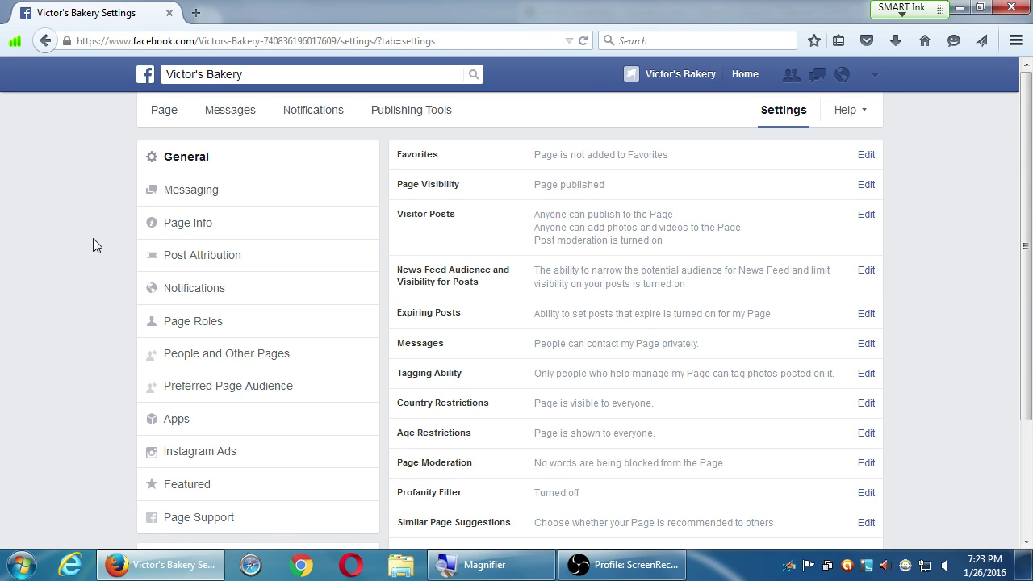
- Open Page Info and review the bakery's category, name, topics, web address, start date, address and description fields
{"action": "left_click", "coordinate": [188, 230]}
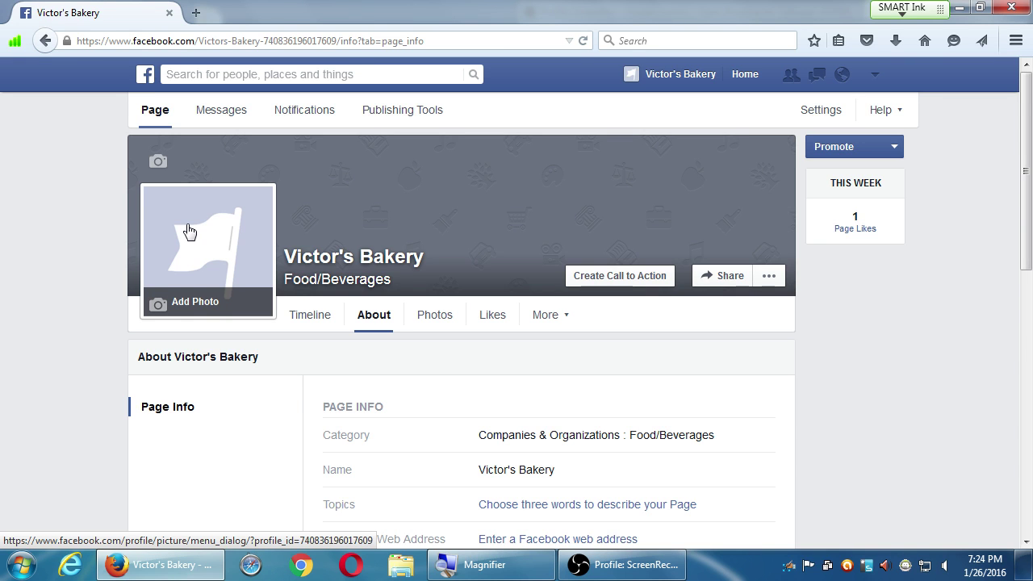
{"action": "scroll", "coordinate": [210, 227], "scroll_direction": "down", "scroll_amount": 2}
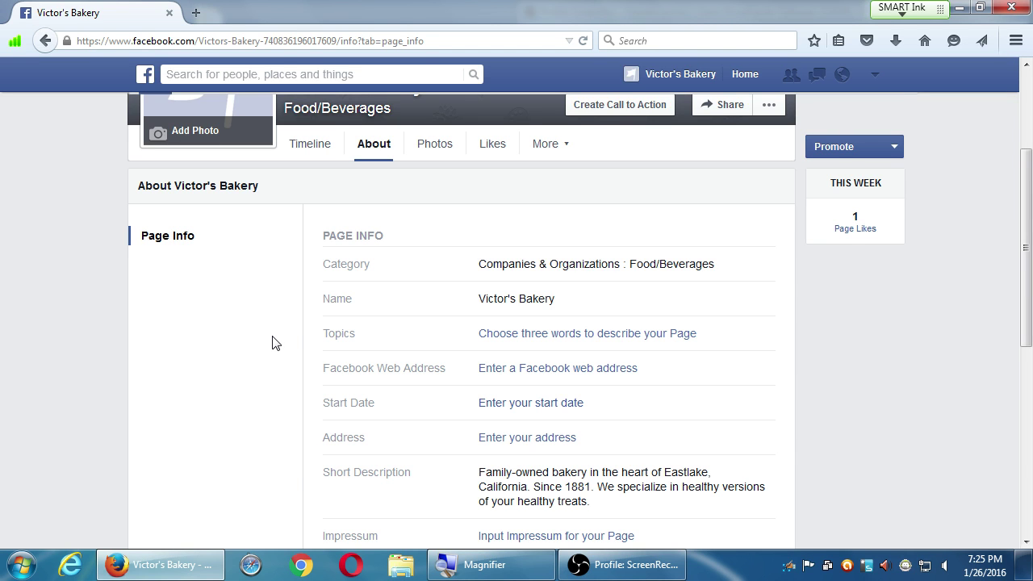
{"action": "scroll", "coordinate": [272, 344], "scroll_direction": "up", "scroll_amount": 3}
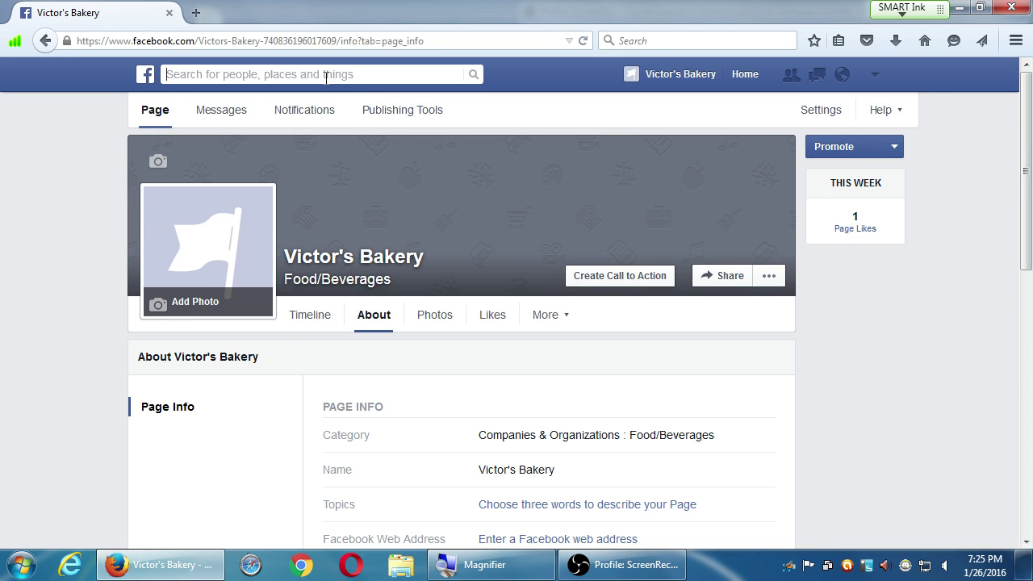
- Search for "pmd inter", open the PmD Interactive page, and examine its About overview
{"action": "type", "text": "pmd inter"}
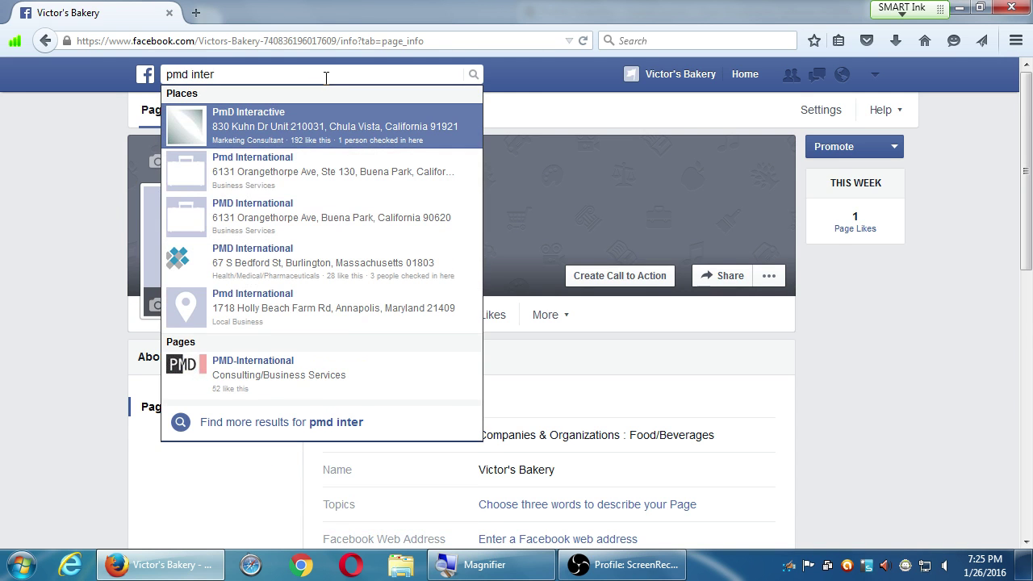
{"action": "left_click", "coordinate": [325, 118]}
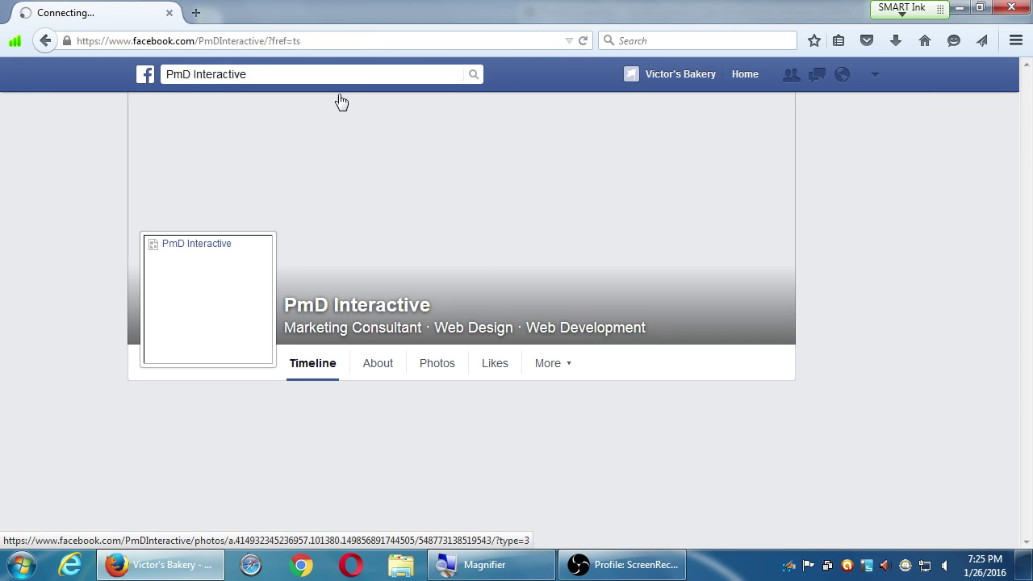
{"action": "scroll", "coordinate": [300, 397], "scroll_direction": "down", "scroll_amount": 3}
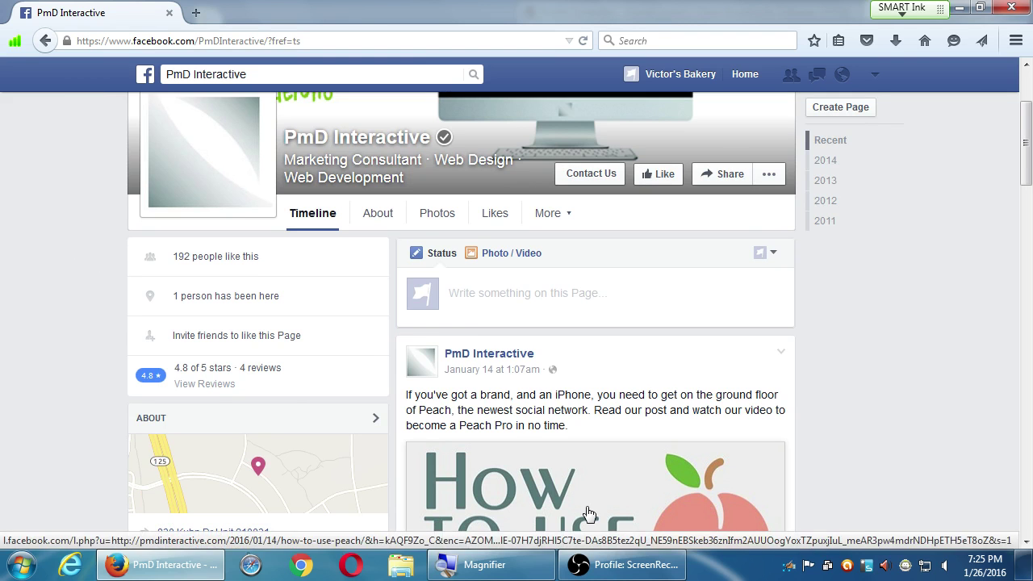
{"action": "left_click", "coordinate": [378, 218]}
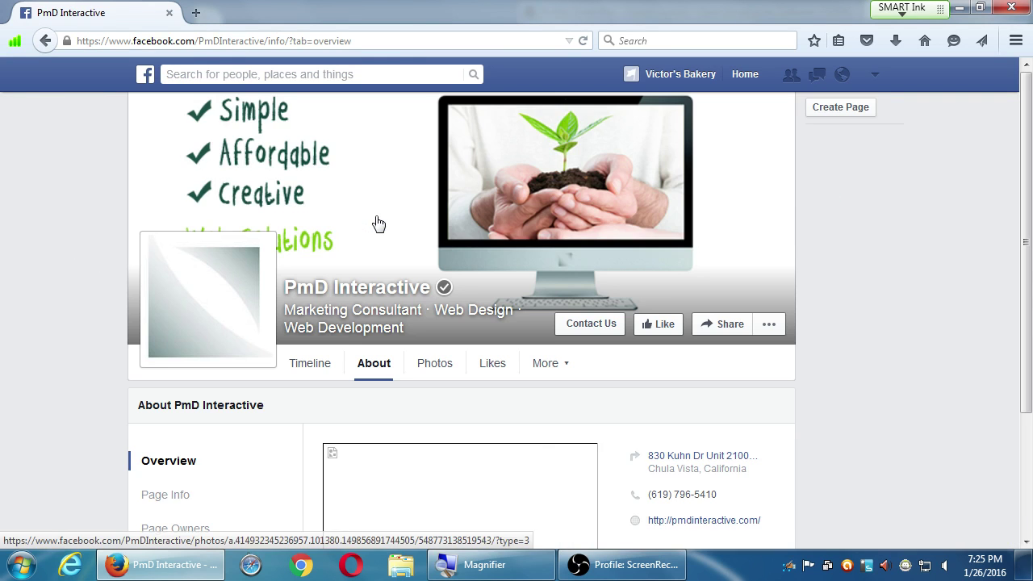
{"action": "scroll", "coordinate": [396, 386], "scroll_direction": "down", "scroll_amount": 3}
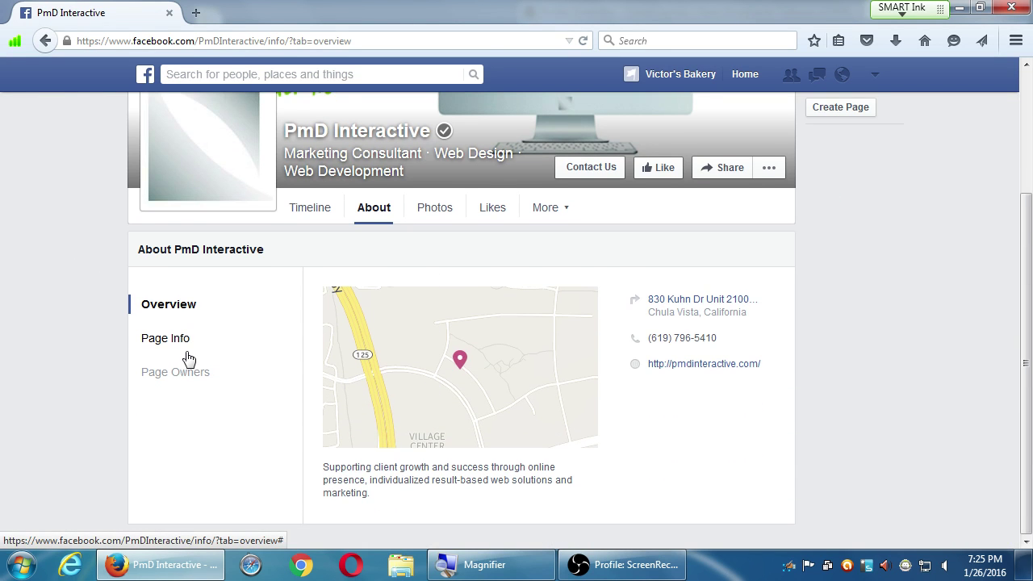
- Leave the PmD Interactive page through the home feed and open the Victor's Bakery page
{"action": "scroll", "coordinate": [187, 358], "scroll_direction": "up", "scroll_amount": 3}
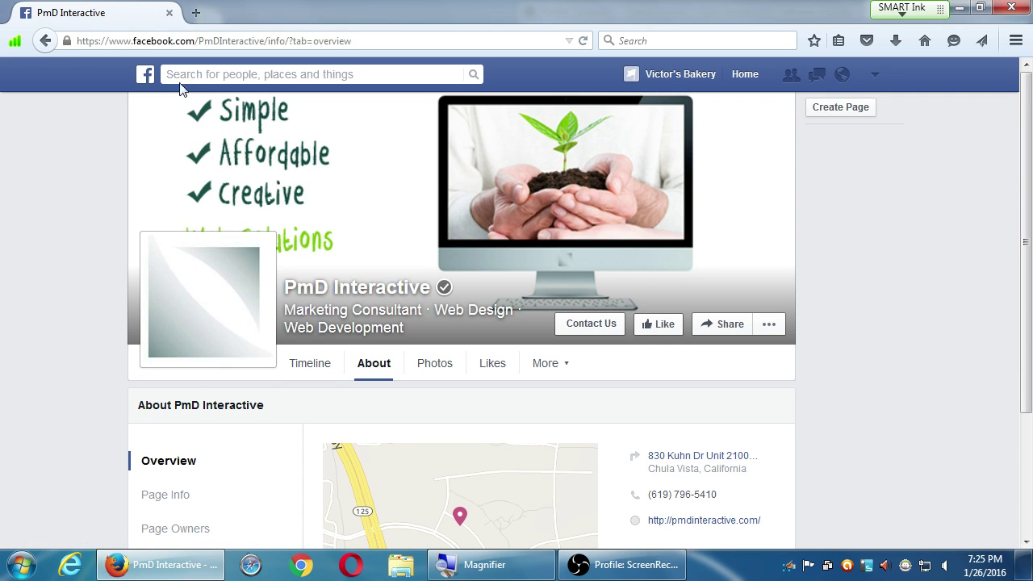
{"action": "left_click", "coordinate": [146, 74]}
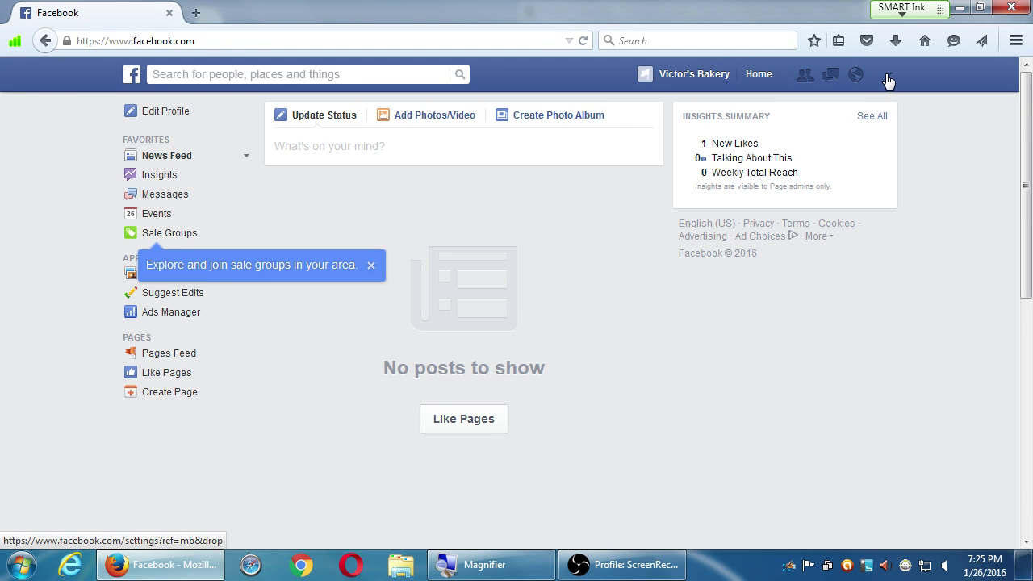
{"action": "left_click", "coordinate": [696, 77]}
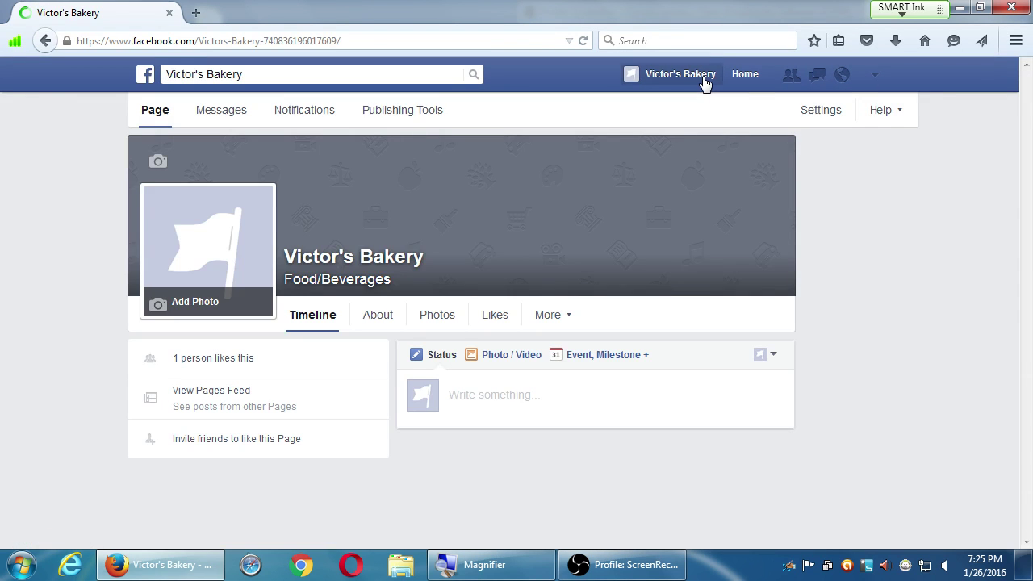
- Open the bakery page's About information, check the Facebook Web Address requirements, and close that field
{"action": "left_click", "coordinate": [377, 316]}
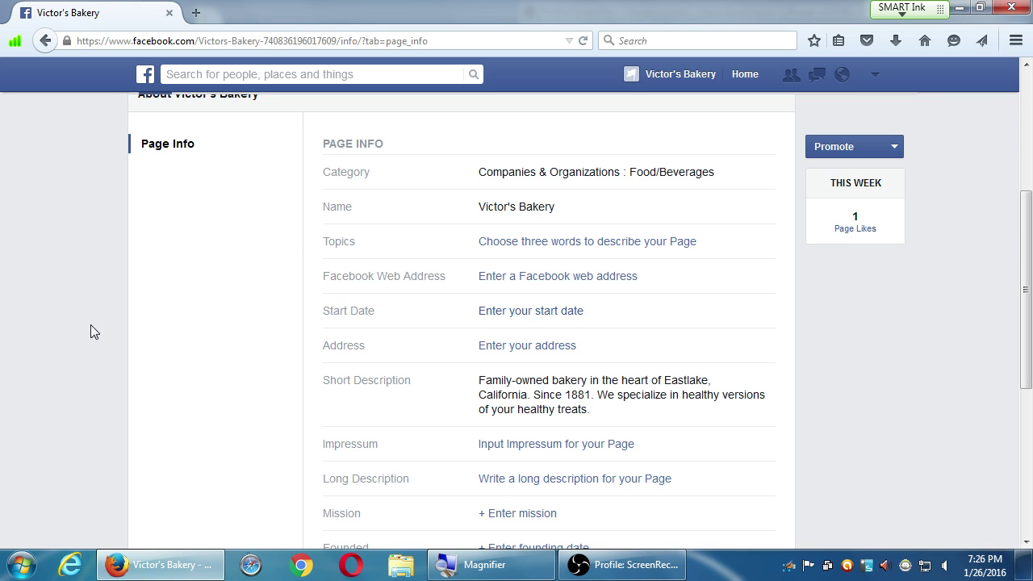
{"action": "left_click", "coordinate": [532, 277]}
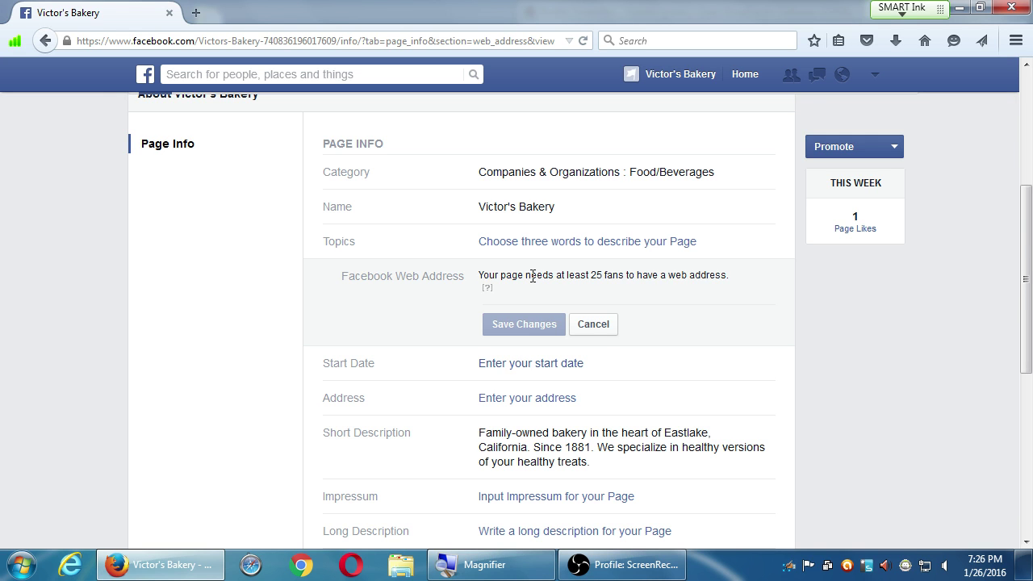
{"action": "left_click", "coordinate": [597, 328]}
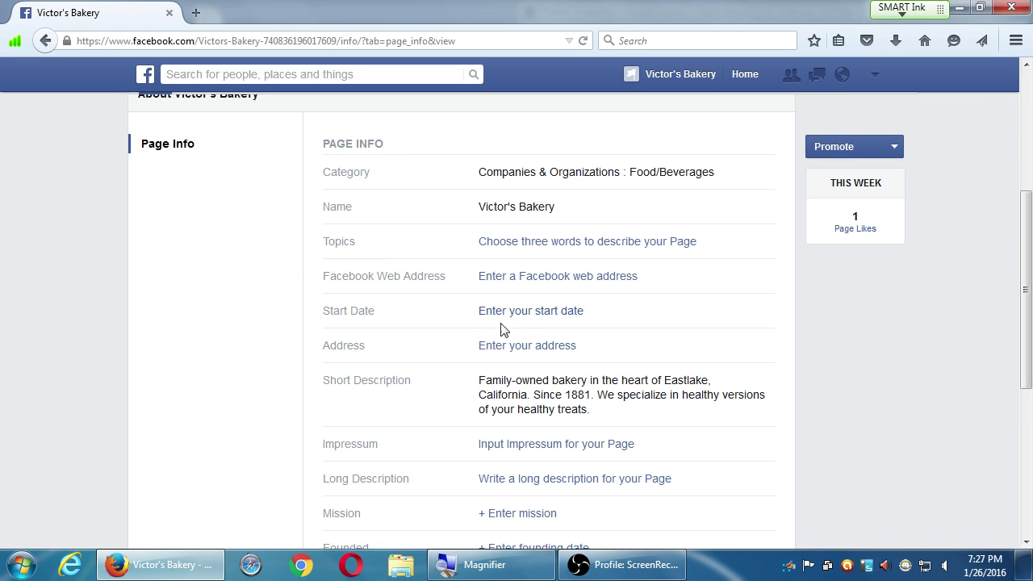
- Edit the page's Start Date and set its type to Founded
{"action": "left_click", "coordinate": [523, 312]}
{"action": "left_click", "coordinate": [543, 316]}
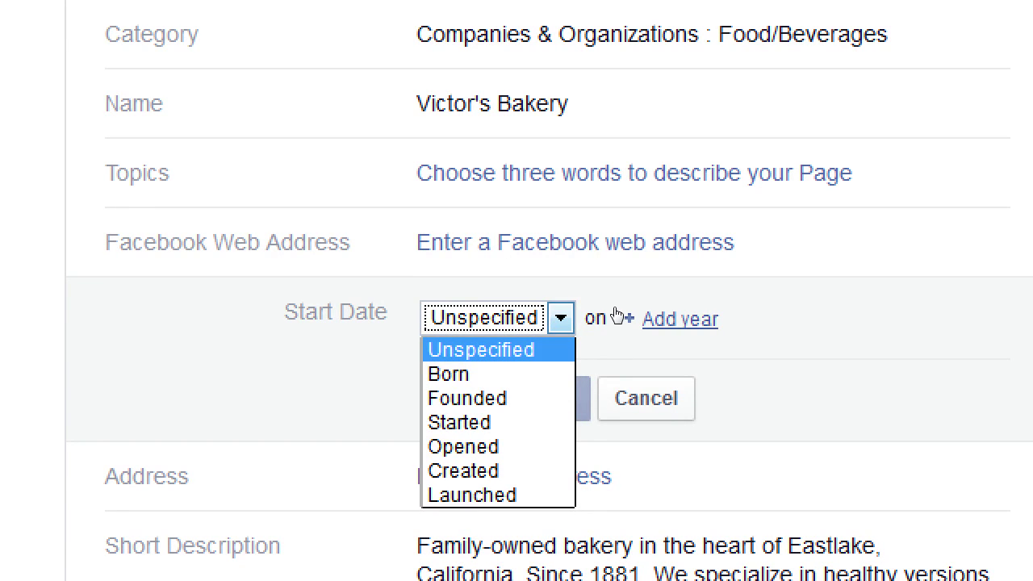
{"action": "key", "text": "Down"}
{"action": "key", "text": "Down"}
{"action": "key", "text": "Down"}
{"action": "key", "text": "Down"}
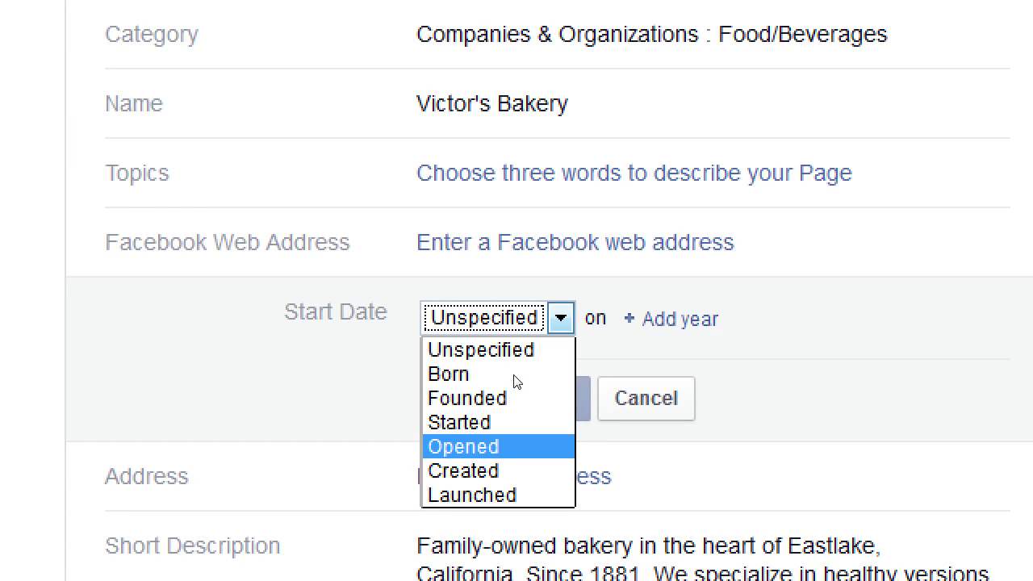
{"action": "key", "text": "Up"}
{"action": "key", "text": "Up"}
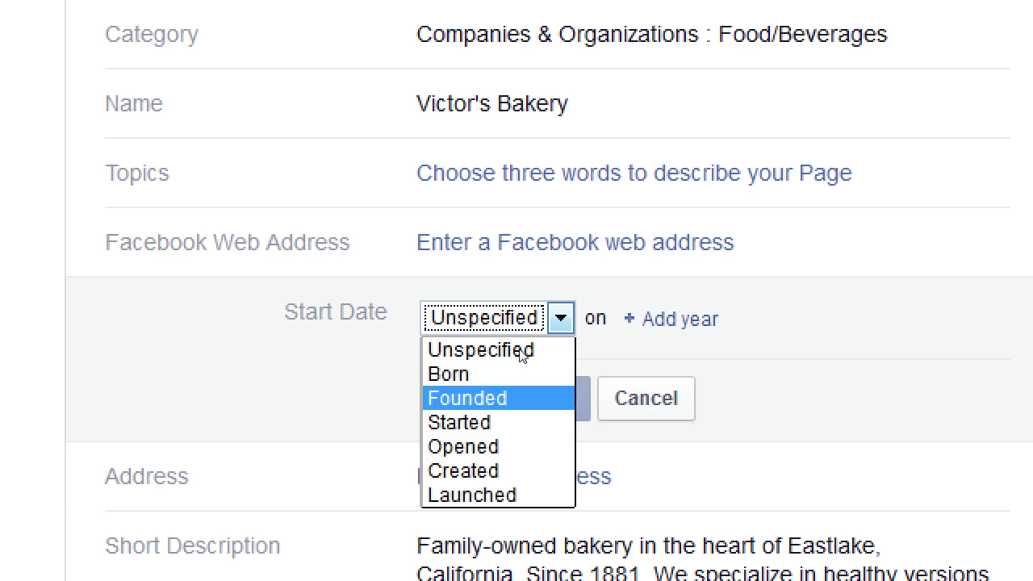
{"action": "key", "text": "Return"}
- Add 1881 as the founding year and December as the month in the Start Date
{"action": "left_click", "coordinate": [626, 319]}
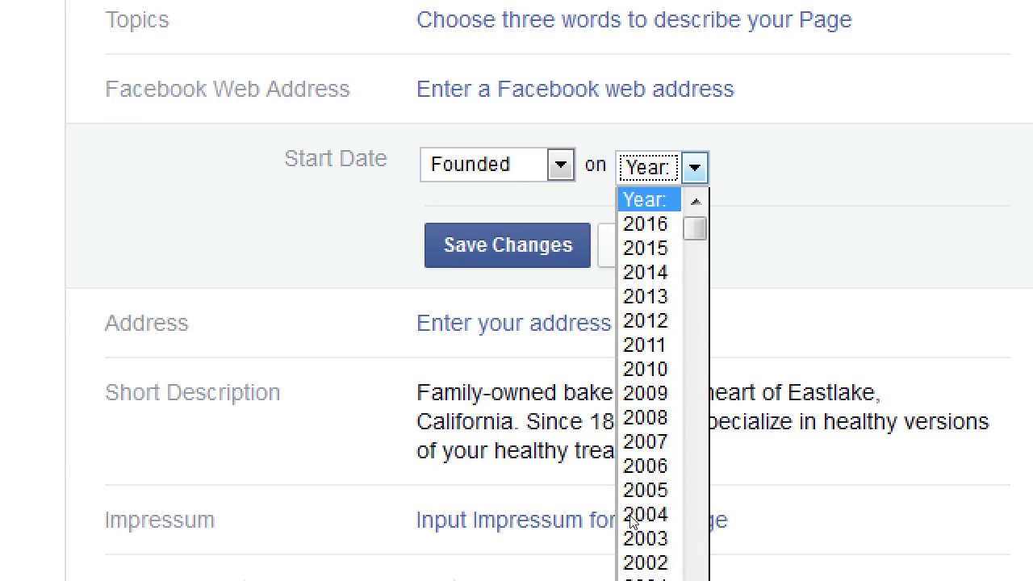
{"action": "scroll", "coordinate": [624, 509], "scroll_direction": "down", "scroll_amount": 20}
{"action": "scroll", "coordinate": [624, 511], "scroll_direction": "down", "scroll_amount": 20}
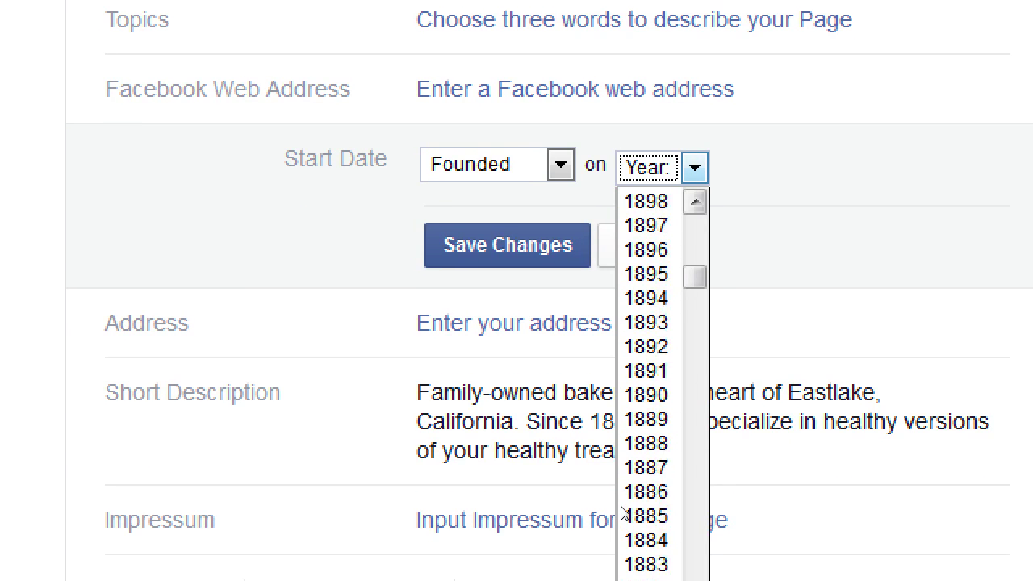
{"action": "scroll", "coordinate": [622, 365], "scroll_direction": "up", "scroll_amount": 6}
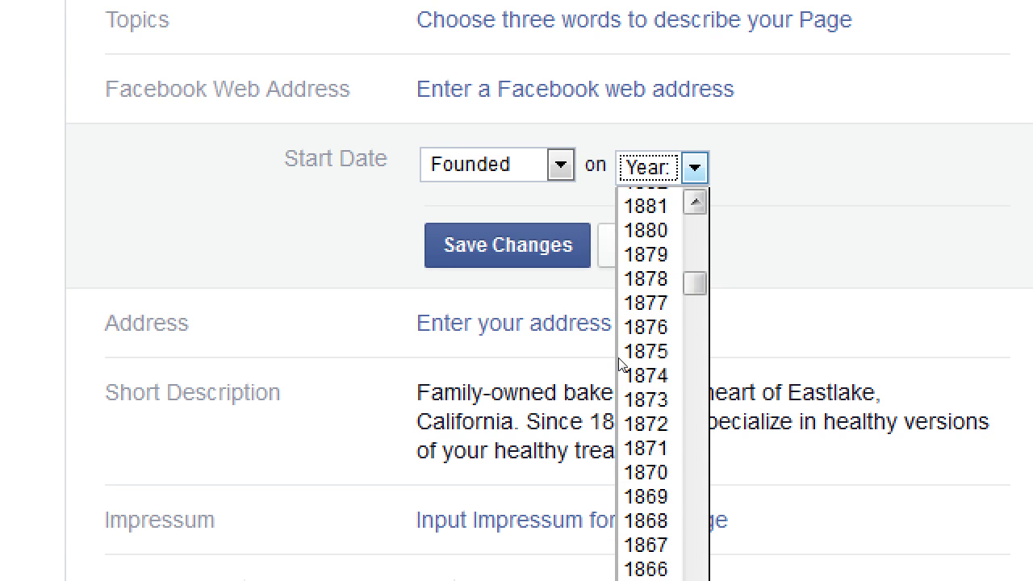
{"action": "key", "text": "Return"}
{"action": "key", "text": "Tab"}
{"action": "key", "text": "Return"}
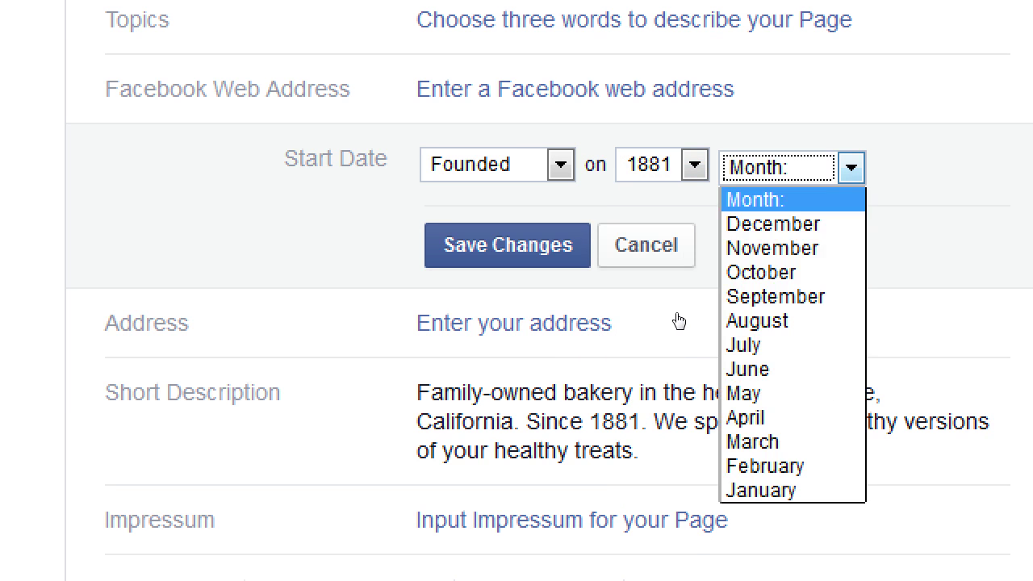
{"action": "key", "text": "Down"}
{"action": "key", "text": "Return"}
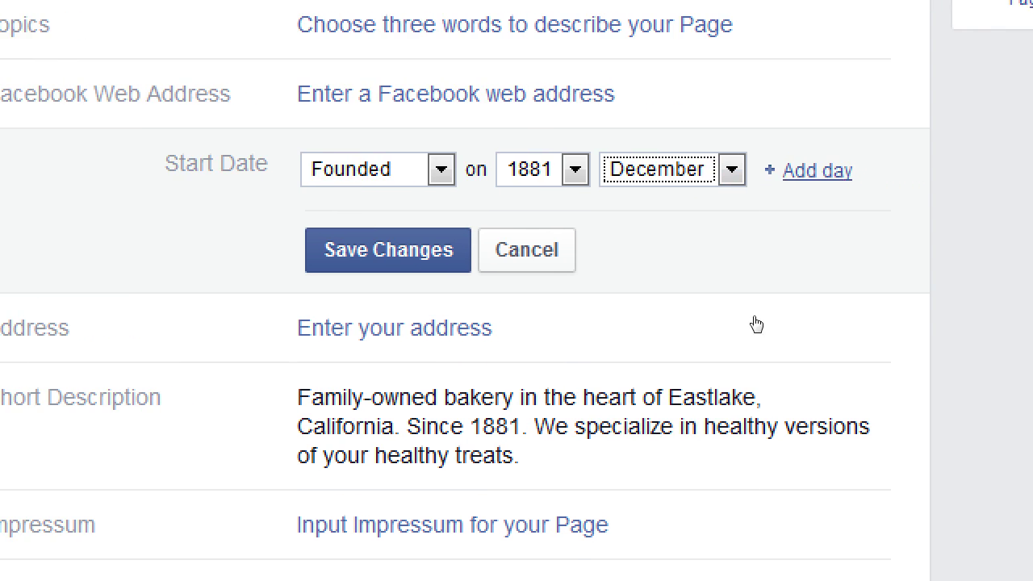
- Add day 30 to the Start Date and save the changes
{"action": "key", "text": "Tab"}
{"action": "key", "text": "Return"}
{"action": "key", "text": "alt+Down"}
{"action": "key", "text": "Down"}
{"action": "key", "text": "Down"}
{"action": "key", "text": "Return"}
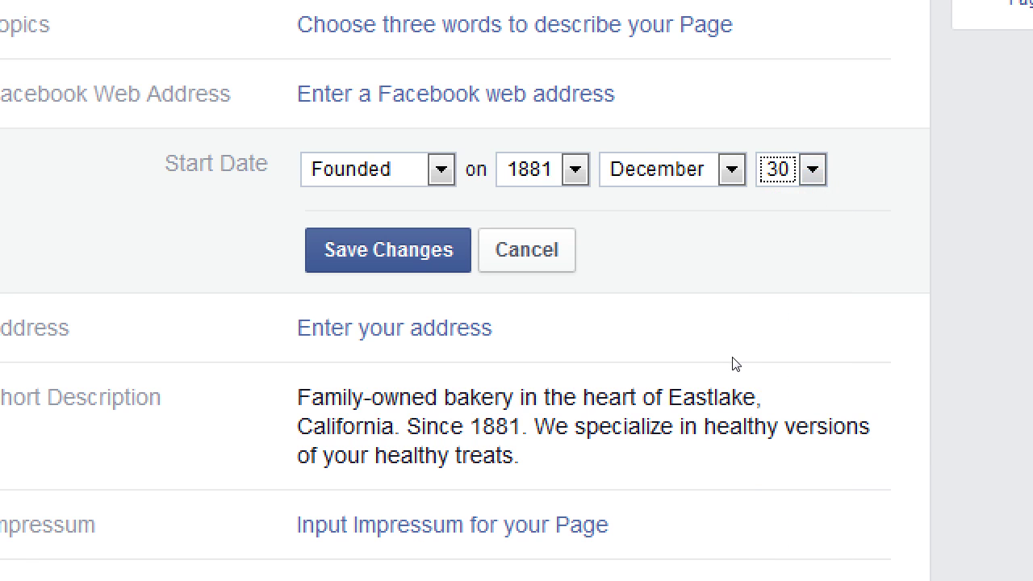
{"action": "key", "text": "Tab"}
{"action": "key", "text": "Return"}
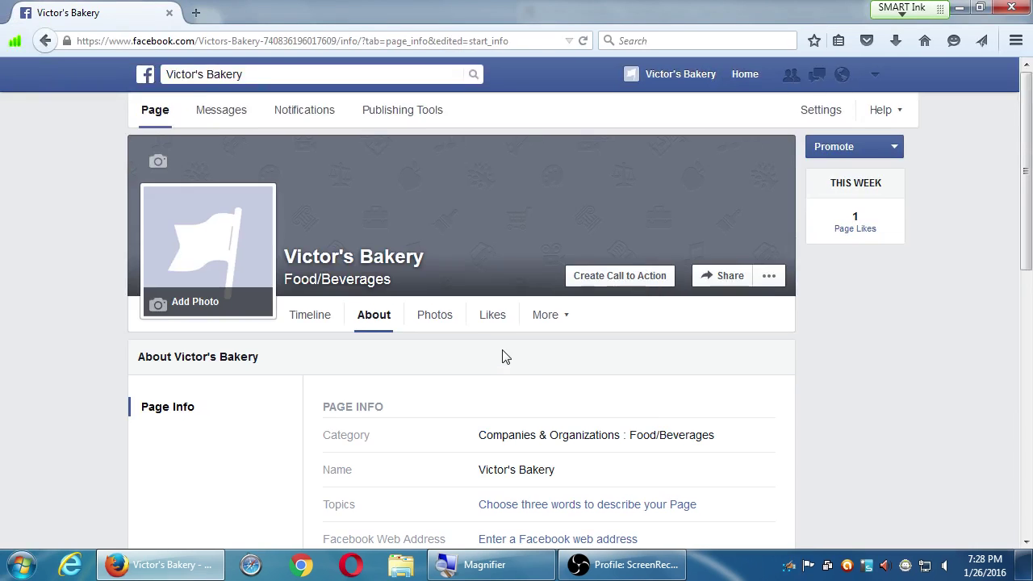
- Check the saved start date in Page Info and how the founding entry appears on the page's timeline
{"action": "scroll", "coordinate": [502, 357], "scroll_direction": "down", "scroll_amount": 4}
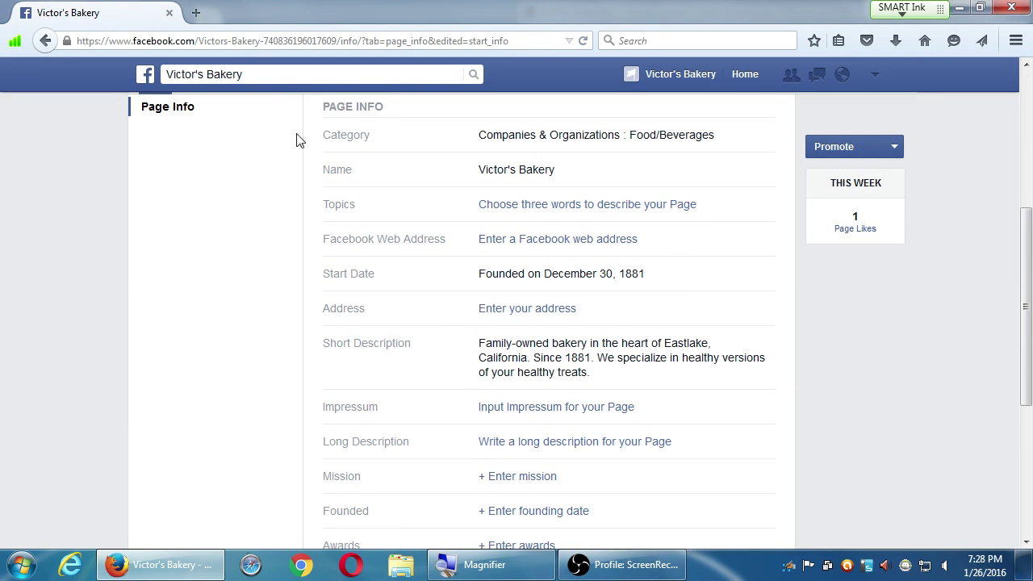
{"action": "scroll", "coordinate": [369, 242], "scroll_direction": "up", "scroll_amount": 5}
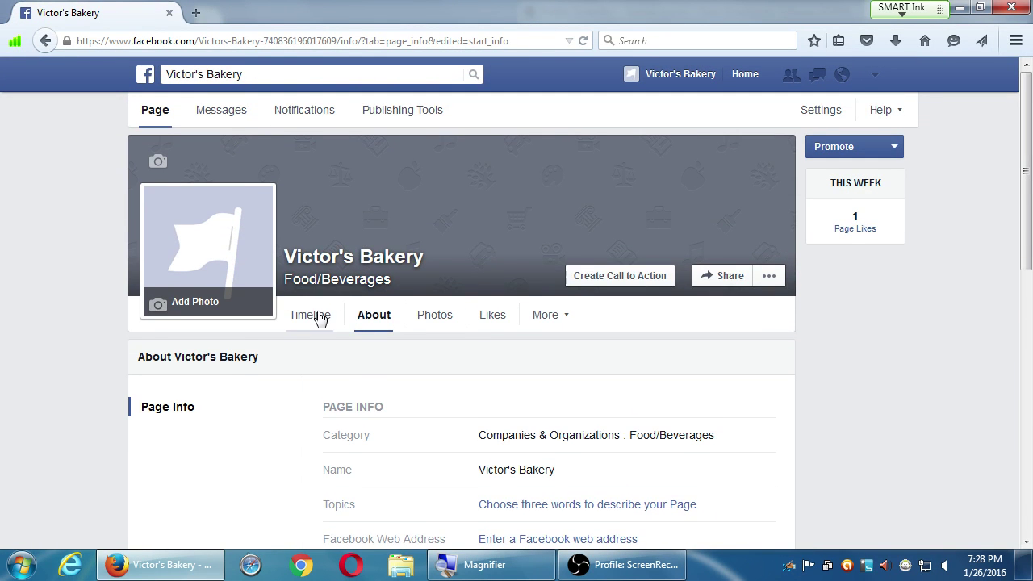
{"action": "left_click", "coordinate": [317, 315]}
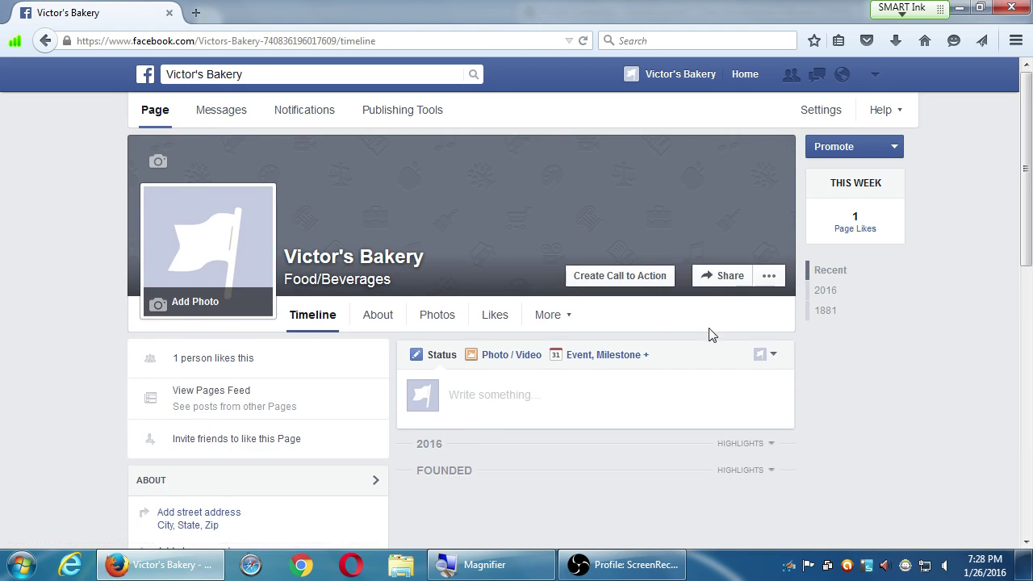
{"action": "scroll", "coordinate": [709, 329], "scroll_direction": "down", "scroll_amount": 3}
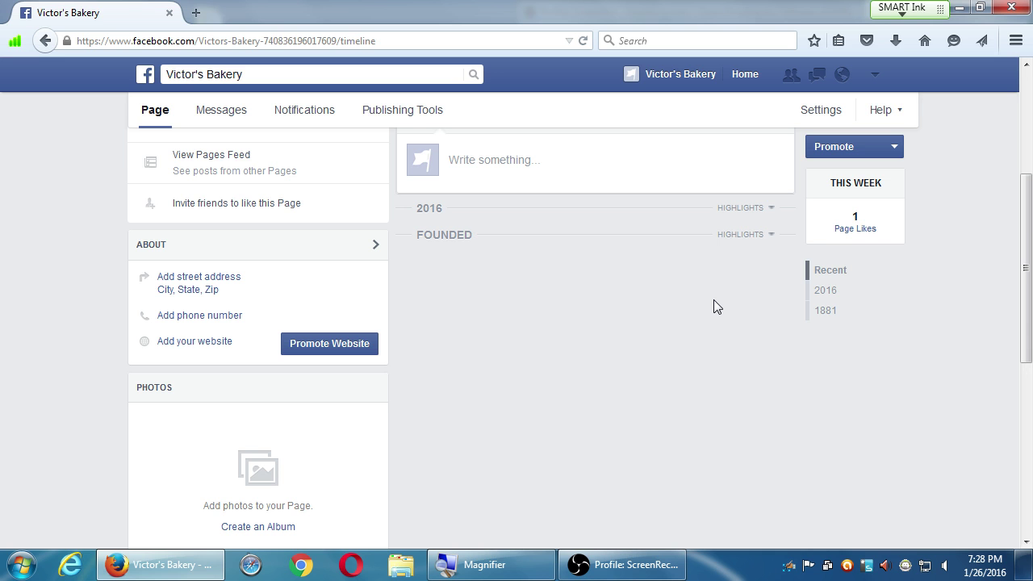
{"action": "scroll", "coordinate": [715, 300], "scroll_direction": "up", "scroll_amount": 5}
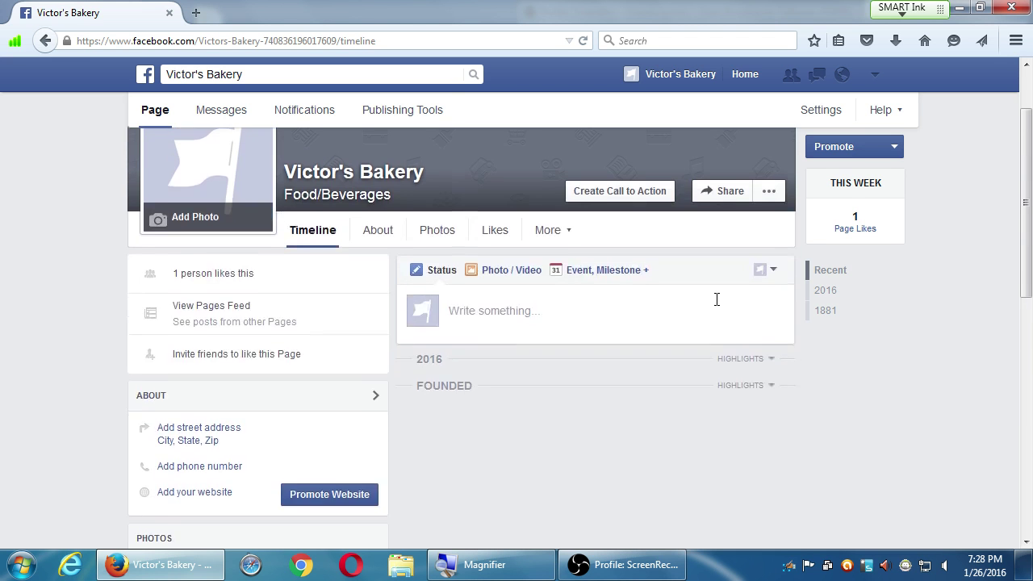
- Return to the About information, examine the Address fields and the street address alternatives, and cancel the address entry
{"action": "left_click", "coordinate": [377, 315]}
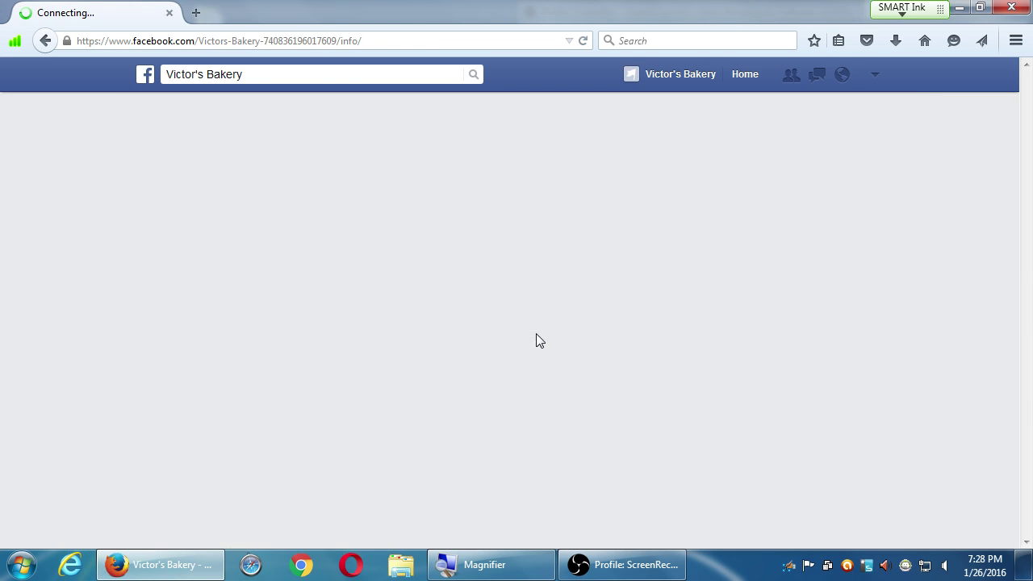
{"action": "scroll", "coordinate": [680, 373], "scroll_direction": "down", "scroll_amount": 5}
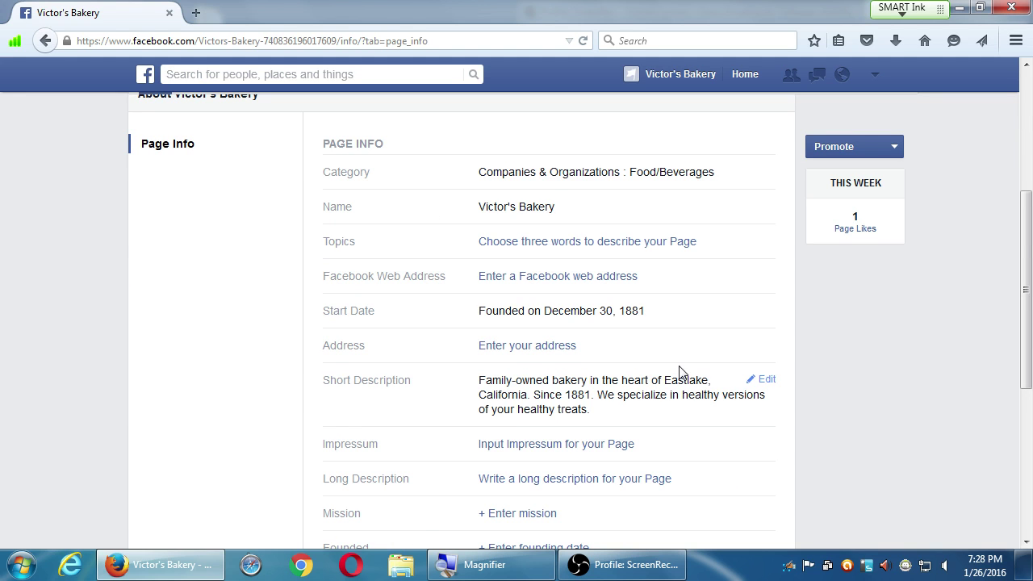
{"action": "left_click", "coordinate": [547, 347]}
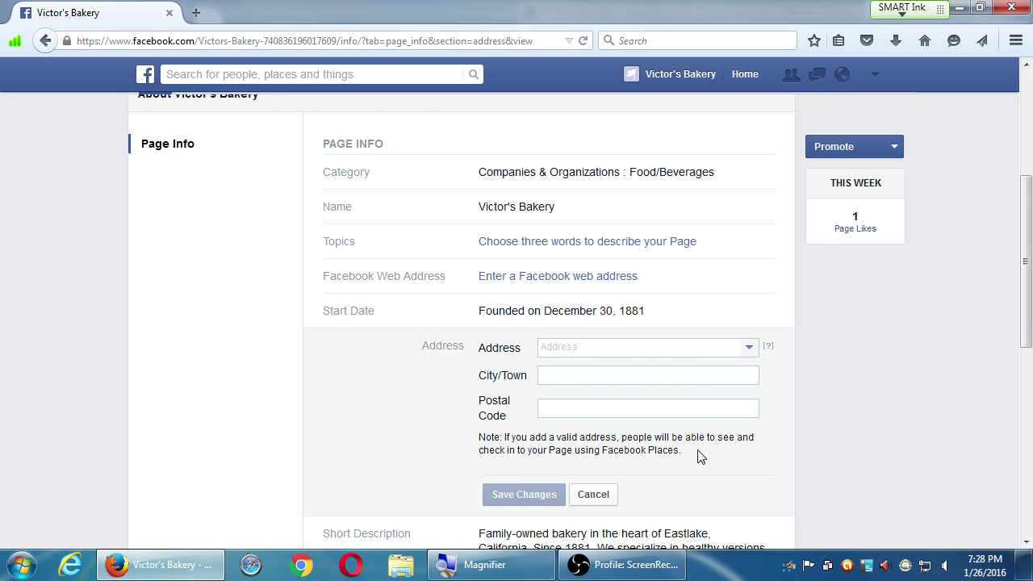
{"action": "scroll", "coordinate": [699, 457], "scroll_direction": "down", "scroll_amount": 2}
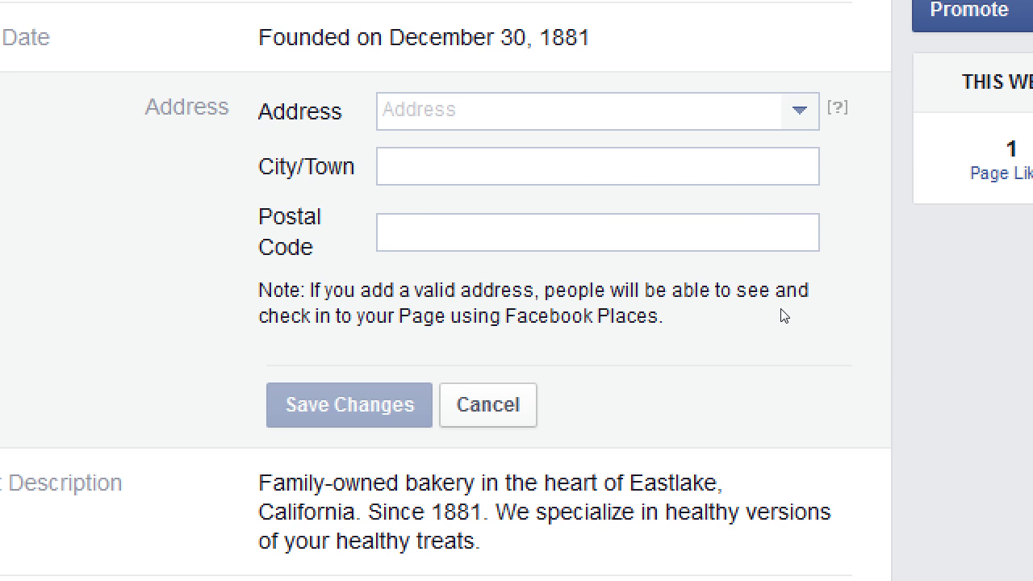
{"action": "left_click", "coordinate": [800, 109]}
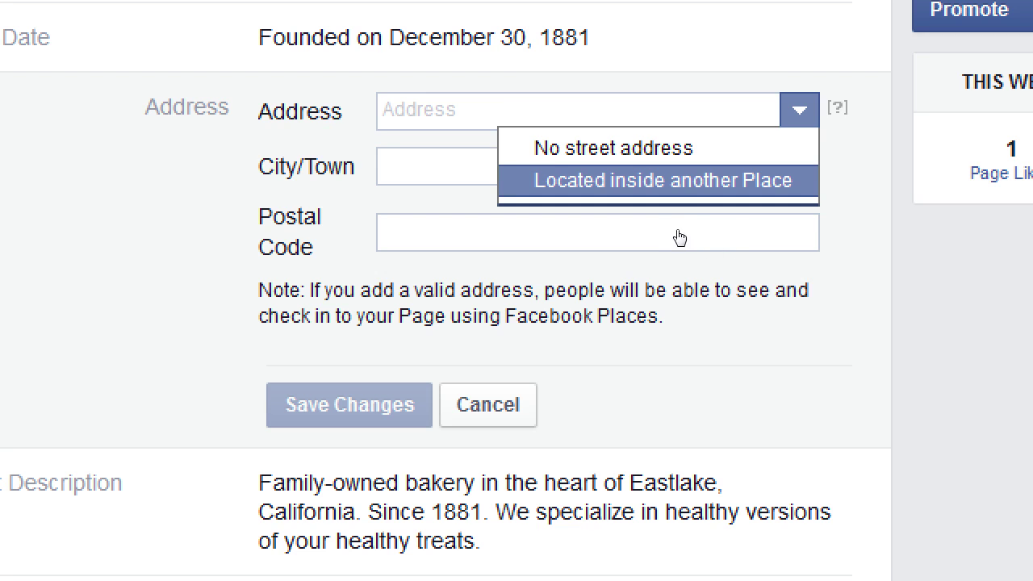
{"action": "key", "text": "Down"}
{"action": "left_click", "coordinate": [796, 270]}
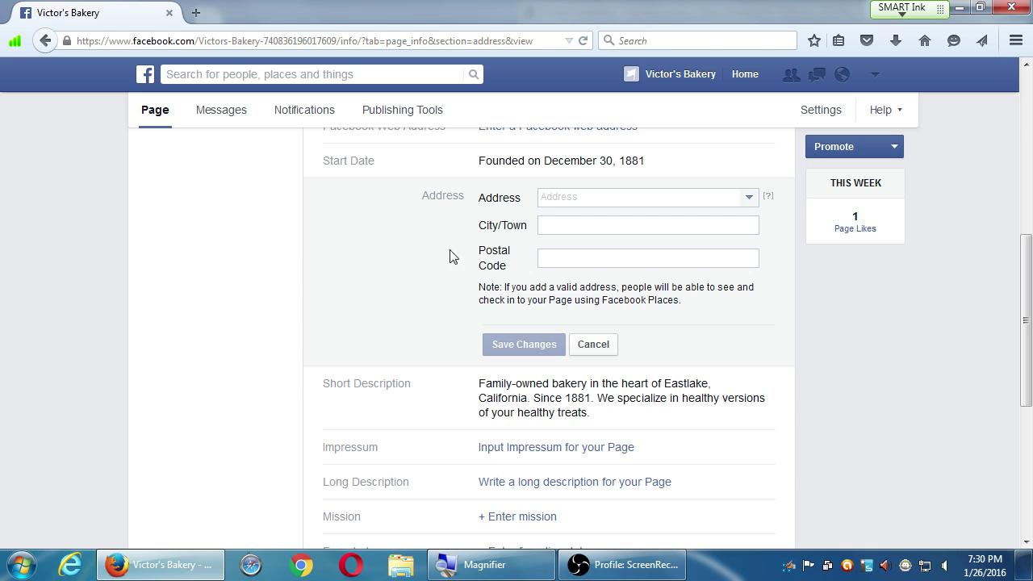
{"action": "left_click", "coordinate": [593, 345]}
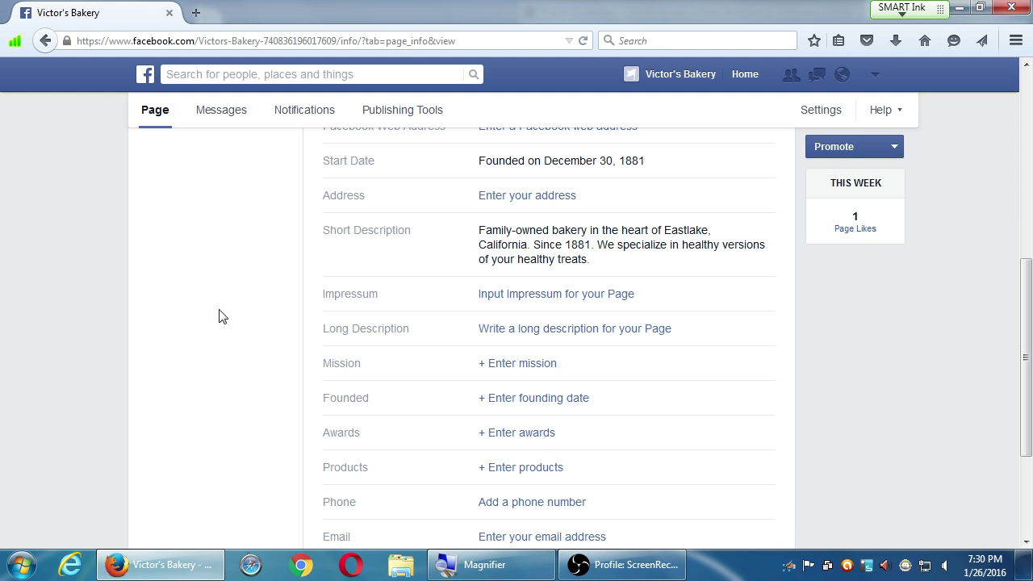
- Open the Impressum field, read its help explanation, and cancel the entry
{"action": "left_click", "coordinate": [504, 294]}
{"action": "mouse_move", "coordinate": [767, 351]}
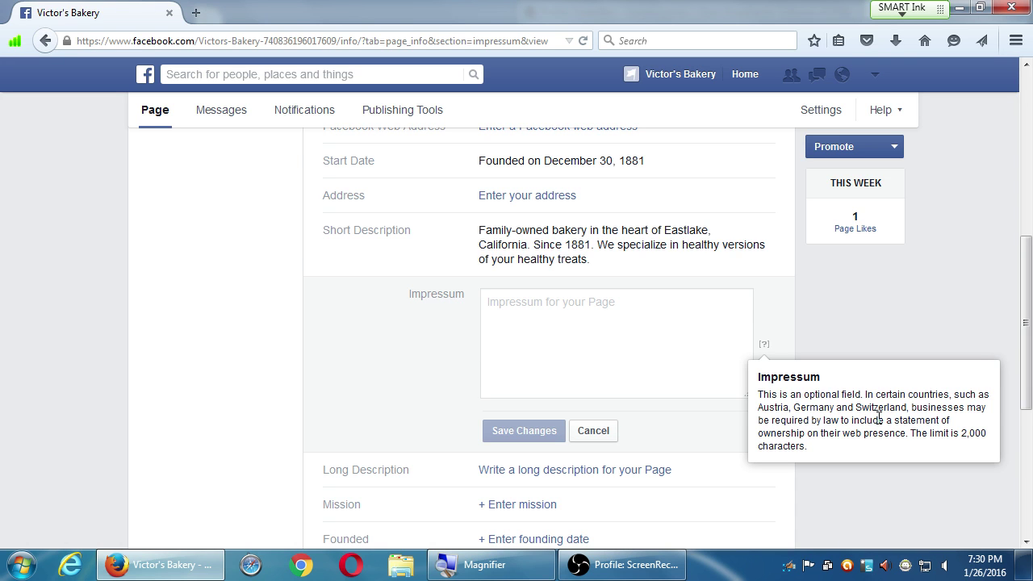
{"action": "left_click", "coordinate": [584, 436]}
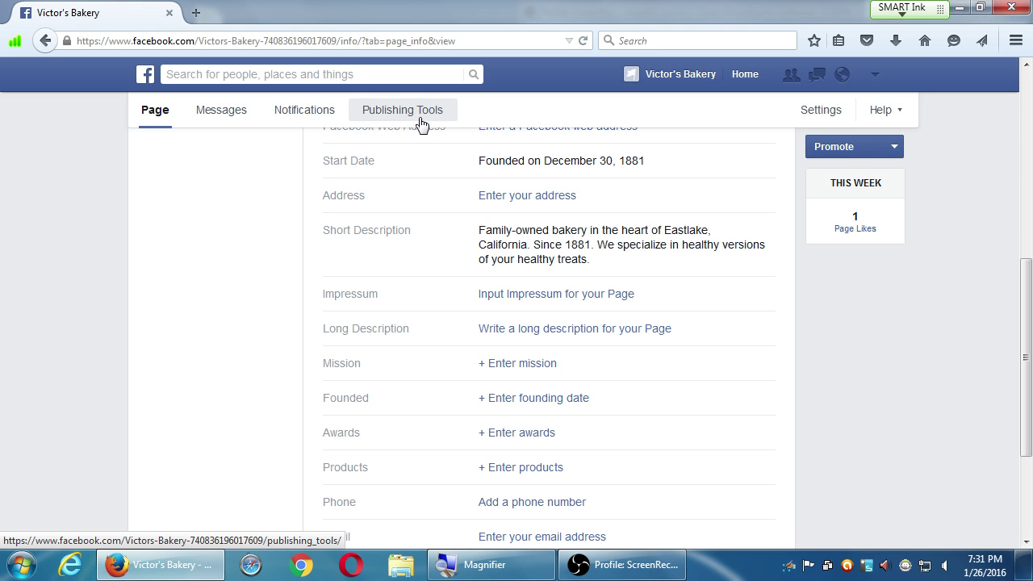
- Open the Products field further down the page info, examine it, and cancel the entry
{"action": "scroll", "coordinate": [242, 327], "scroll_direction": "down", "scroll_amount": 1}
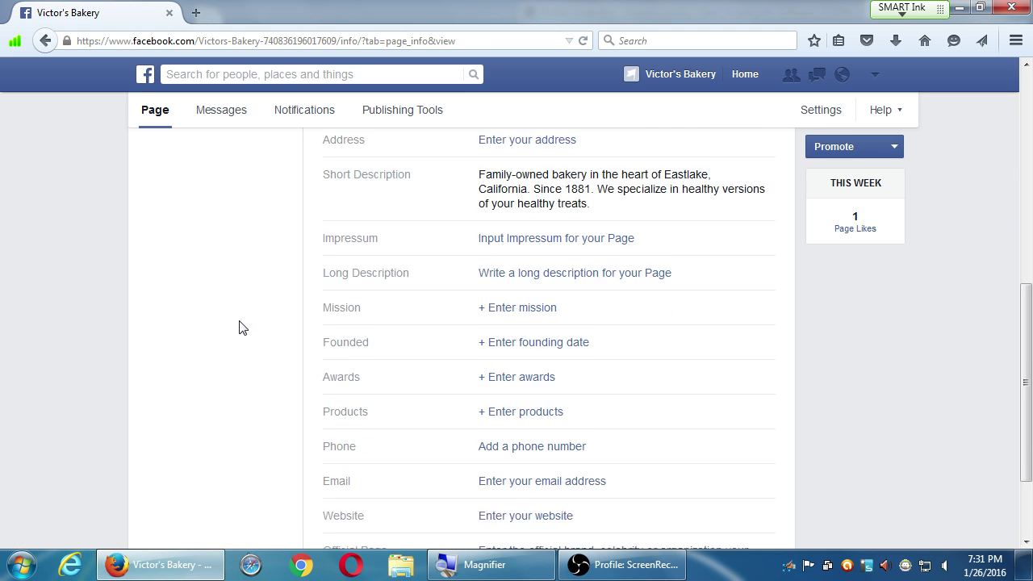
{"action": "scroll", "coordinate": [500, 370], "scroll_direction": "down", "scroll_amount": 1}
{"action": "left_click", "coordinate": [520, 382]}
{"action": "scroll", "coordinate": [404, 402], "scroll_direction": "down", "scroll_amount": 1}
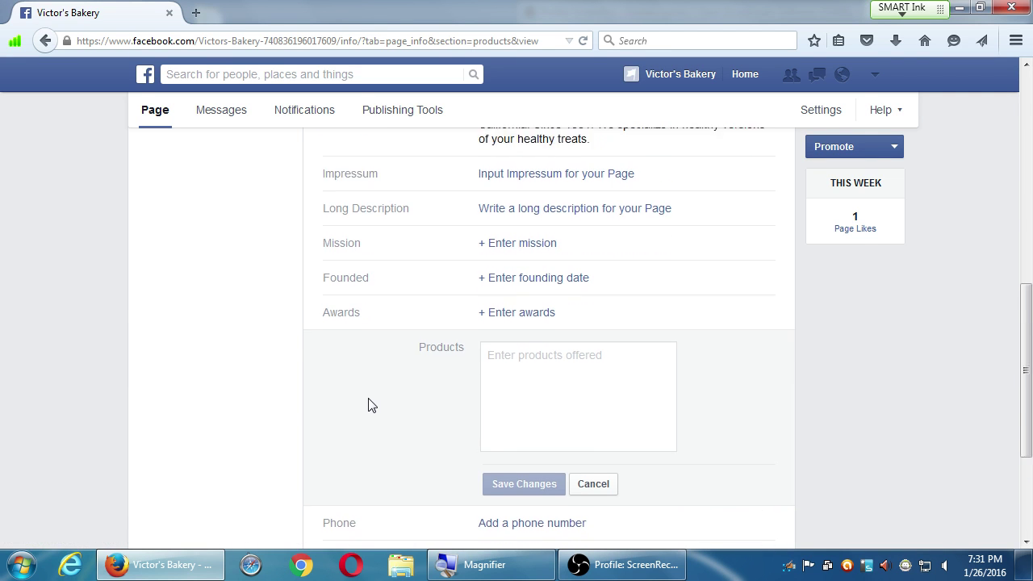
{"action": "scroll", "coordinate": [367, 405], "scroll_direction": "down", "scroll_amount": 1}
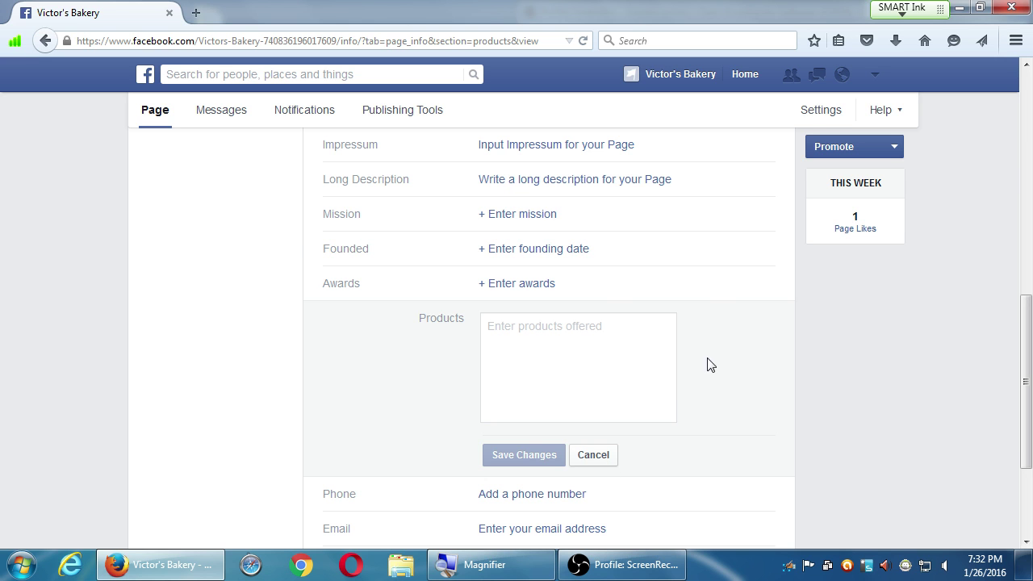
{"action": "left_click", "coordinate": [585, 455]}
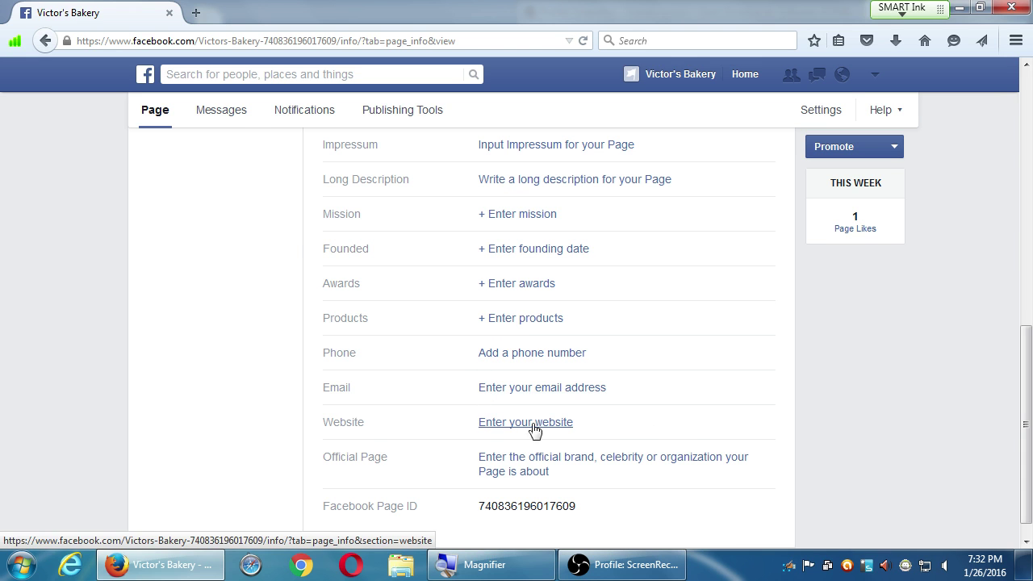
- Review the remaining page info fields, including phone, email, website and official page, and return to the page header
{"action": "scroll", "coordinate": [672, 404], "scroll_direction": "down", "scroll_amount": 1}
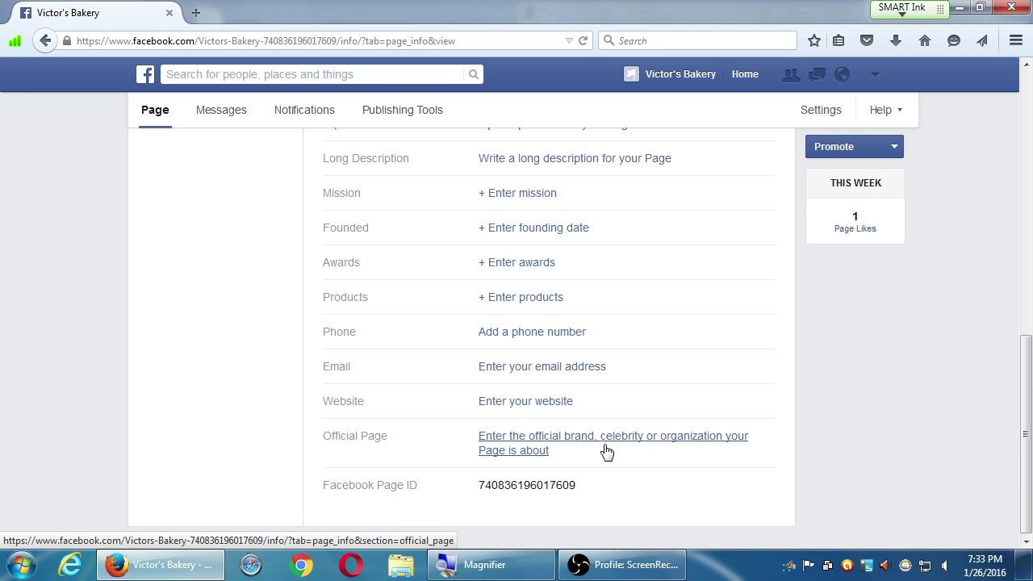
{"action": "scroll", "coordinate": [912, 441], "scroll_direction": "up", "scroll_amount": 10}
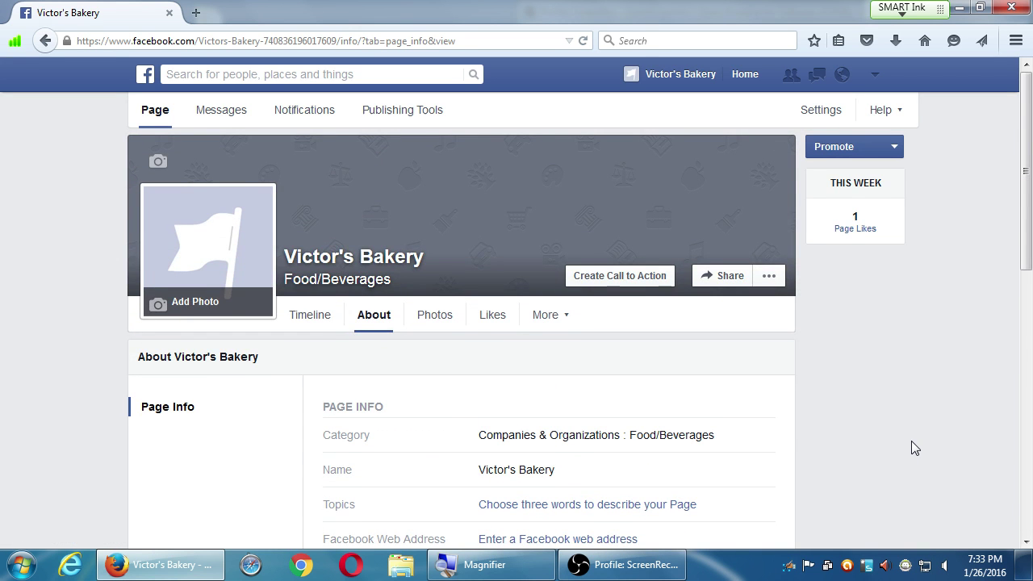
{"action": "scroll", "coordinate": [912, 449], "scroll_direction": "down", "scroll_amount": 3}
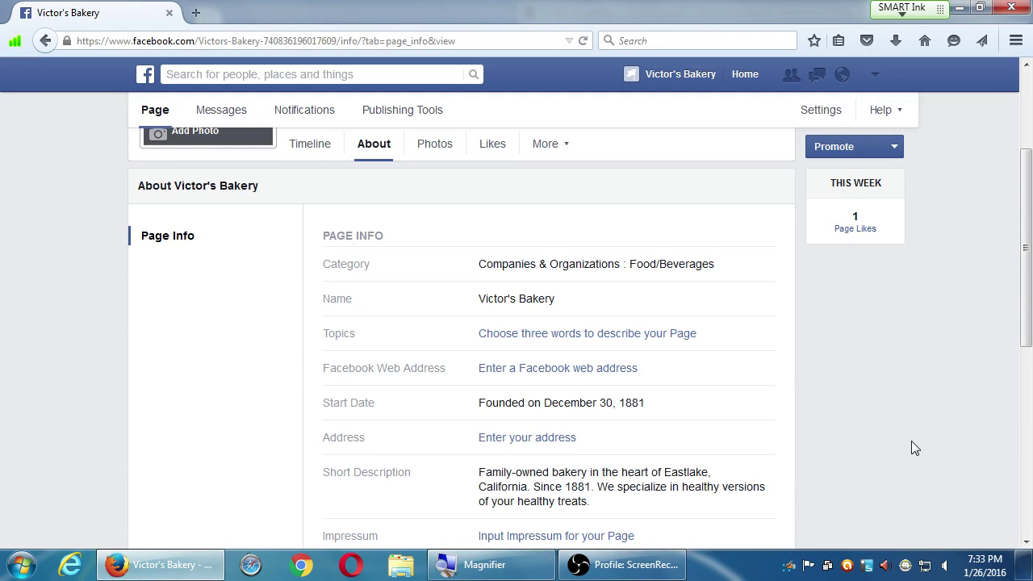
{"action": "scroll", "coordinate": [367, 332], "scroll_direction": "down", "scroll_amount": 7}
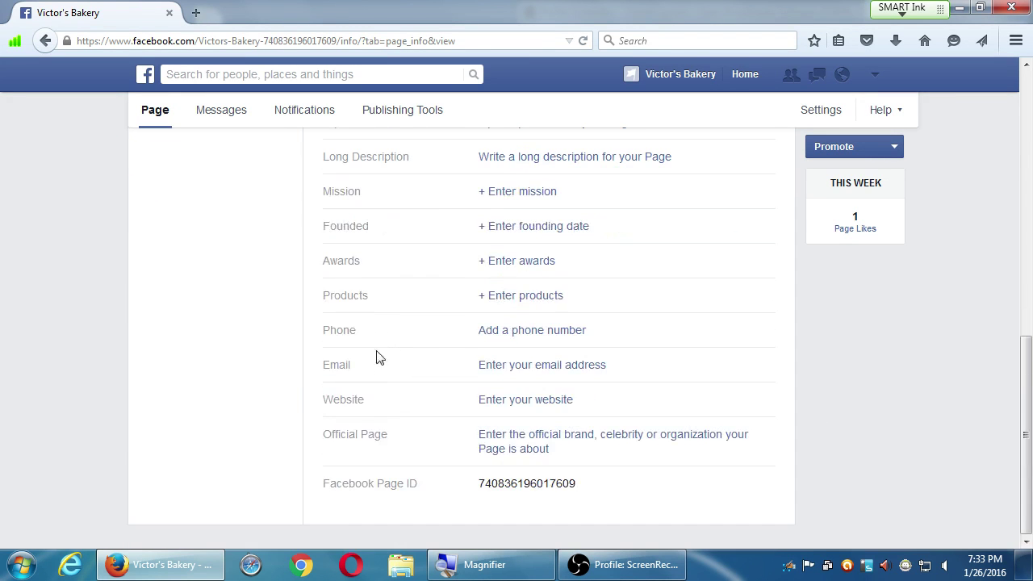
{"action": "scroll", "coordinate": [377, 365], "scroll_direction": "up", "scroll_amount": 10}
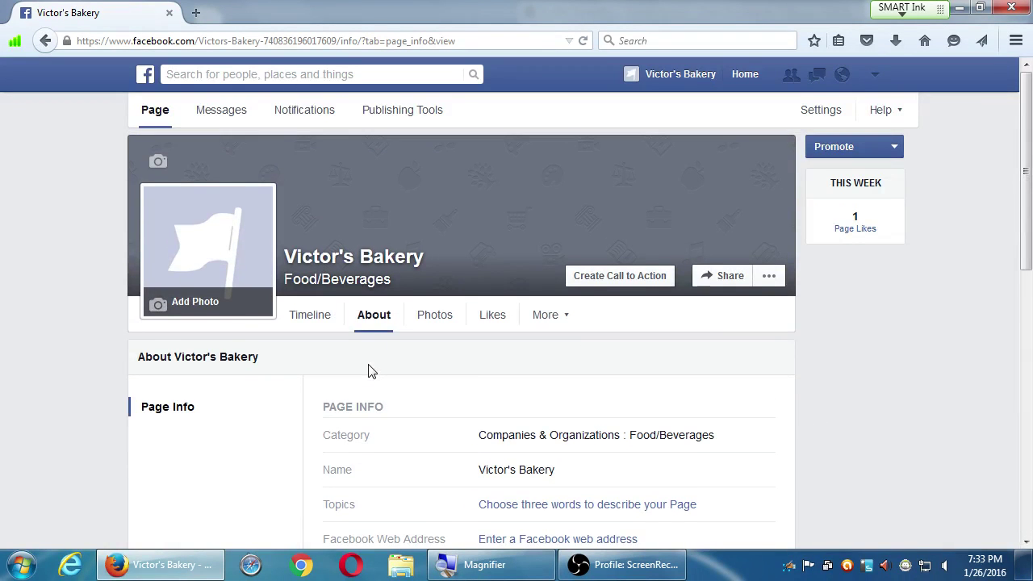